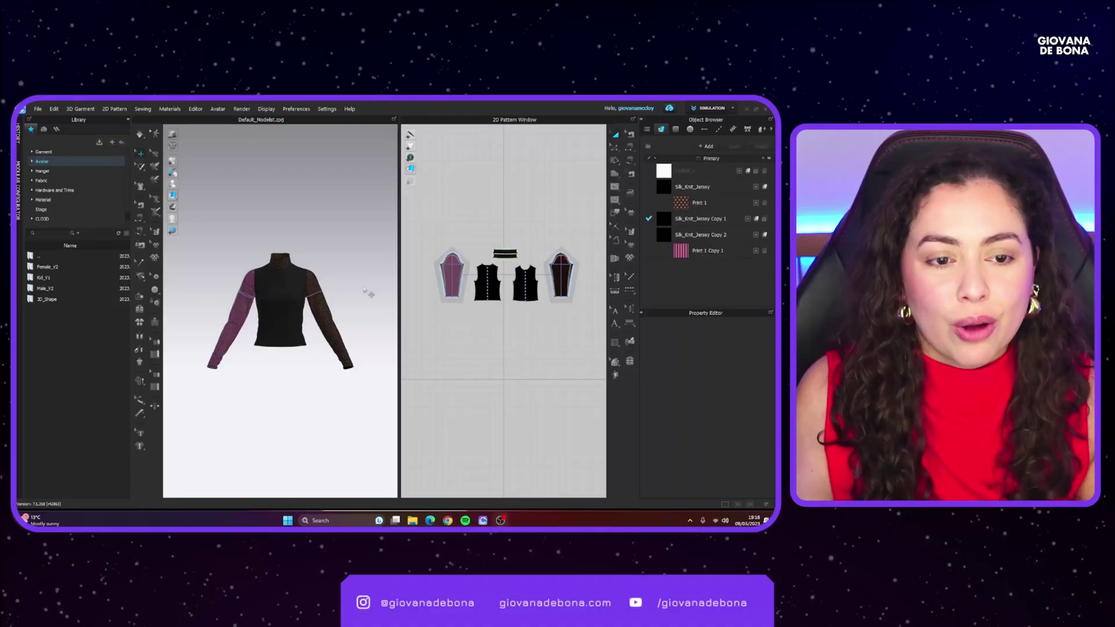
{"action": "right_click_drag", "start_coordinate": [368, 293], "coordinate": [293, 340]}
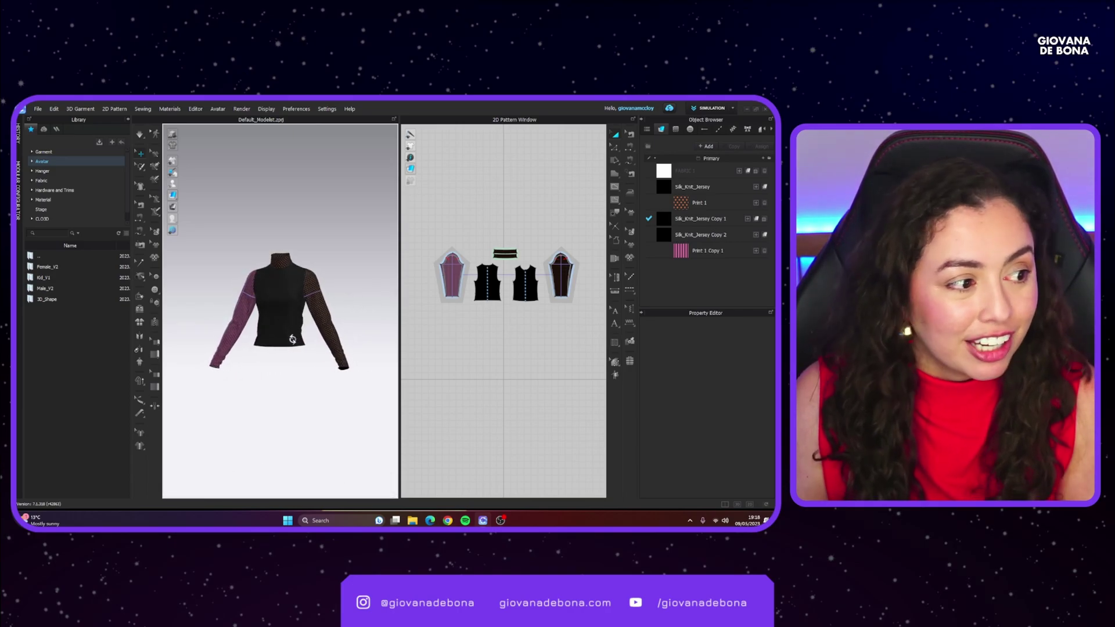
{"action": "scroll", "coordinate": [204, 221], "scroll_direction": "up", "scroll_amount": 3}
{"action": "left_click", "coordinate": [38, 108]}
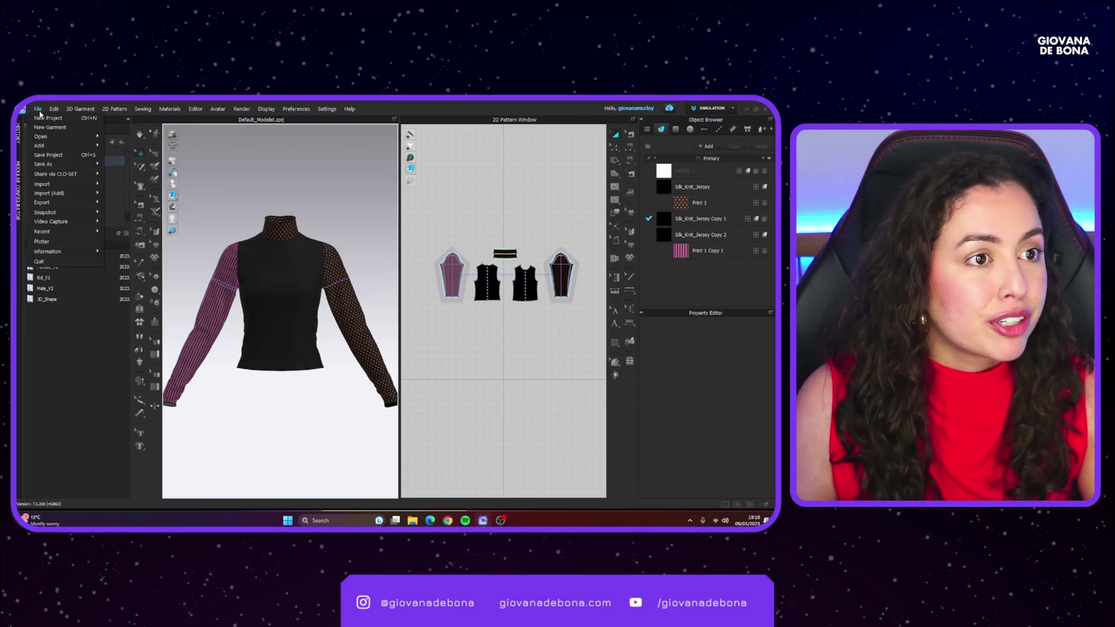
{"action": "mouse_move", "coordinate": [49, 165]}
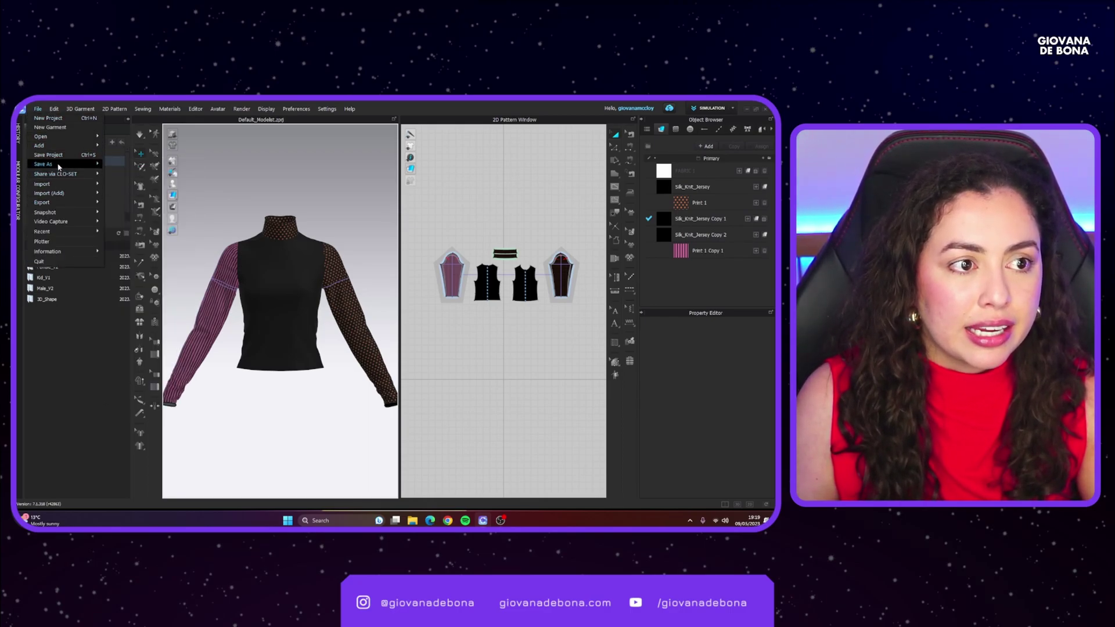
{"action": "left_click", "coordinate": [122, 173]}
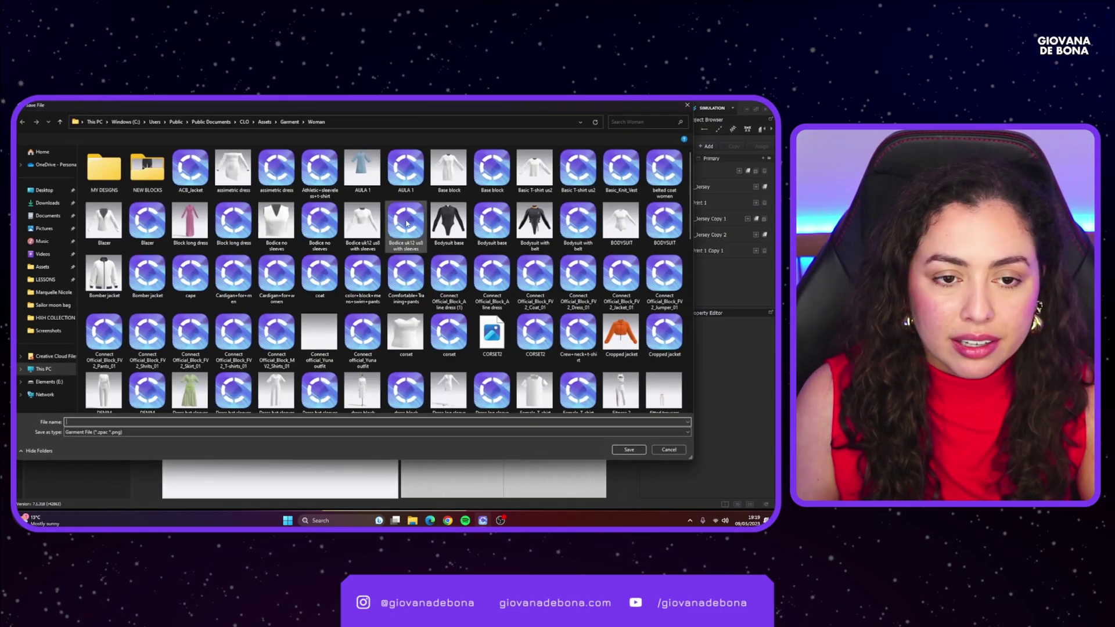
{"action": "left_click", "coordinate": [668, 449]}
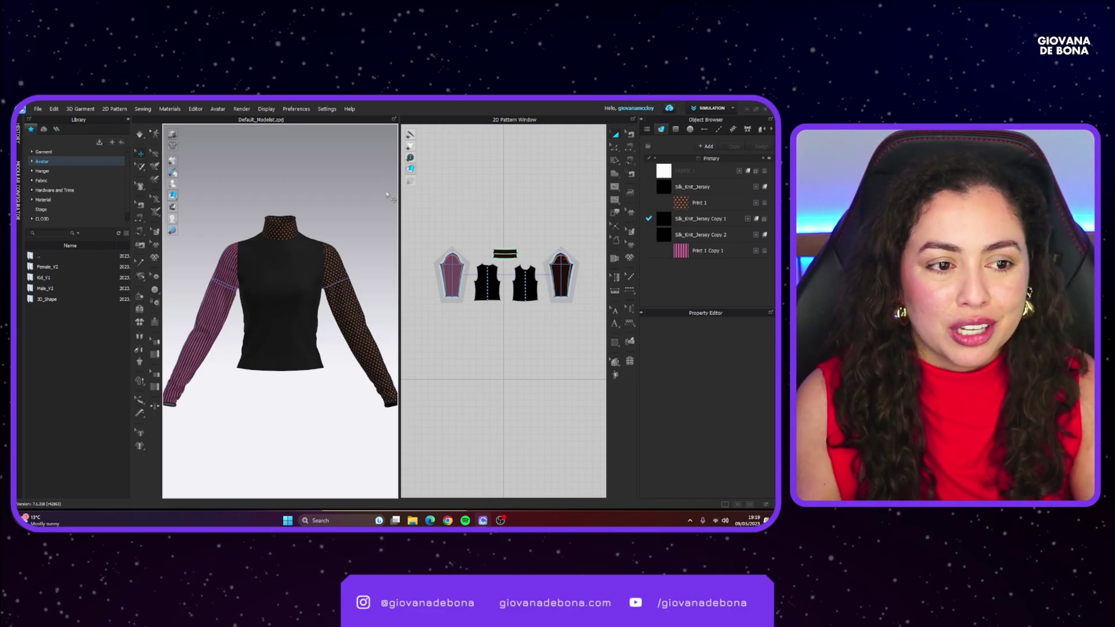
- Show only the 3D garment window and collapse the Object Browser, Property Editor and Library
{"action": "scroll", "coordinate": [268, 400], "scroll_direction": "down", "scroll_amount": 3}
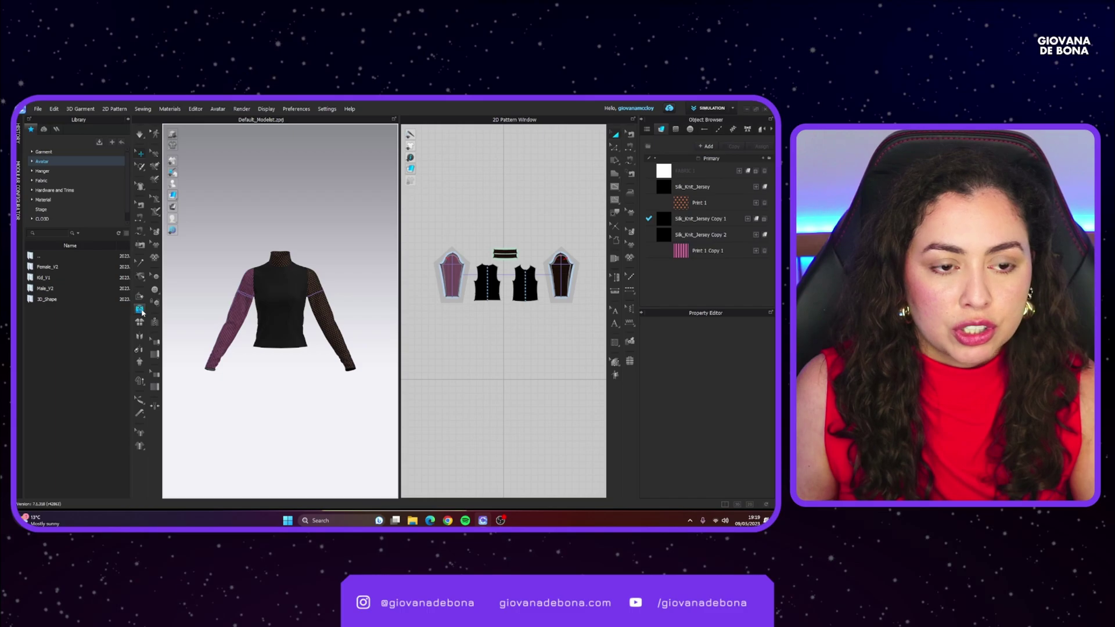
{"action": "left_click", "coordinate": [738, 504]}
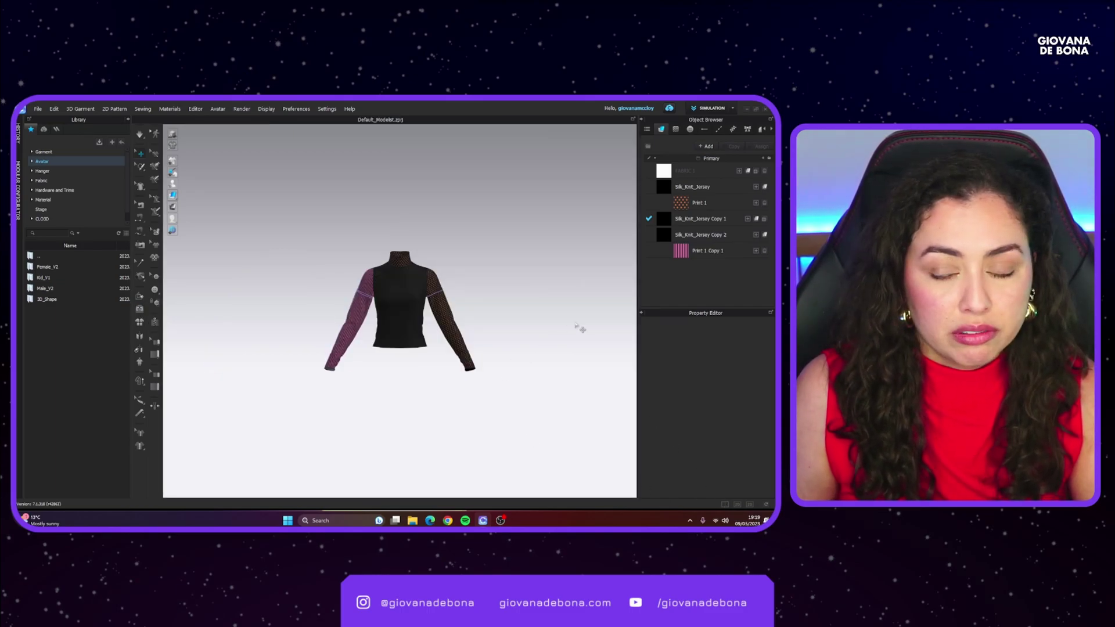
{"action": "left_click", "coordinate": [642, 120]}
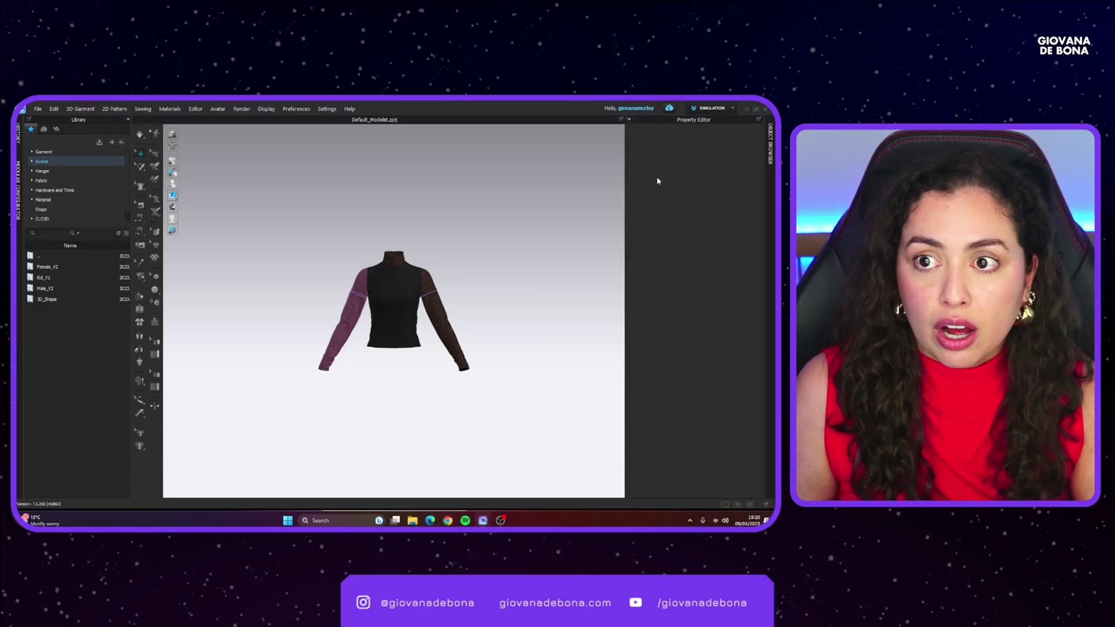
{"action": "left_click", "coordinate": [630, 119]}
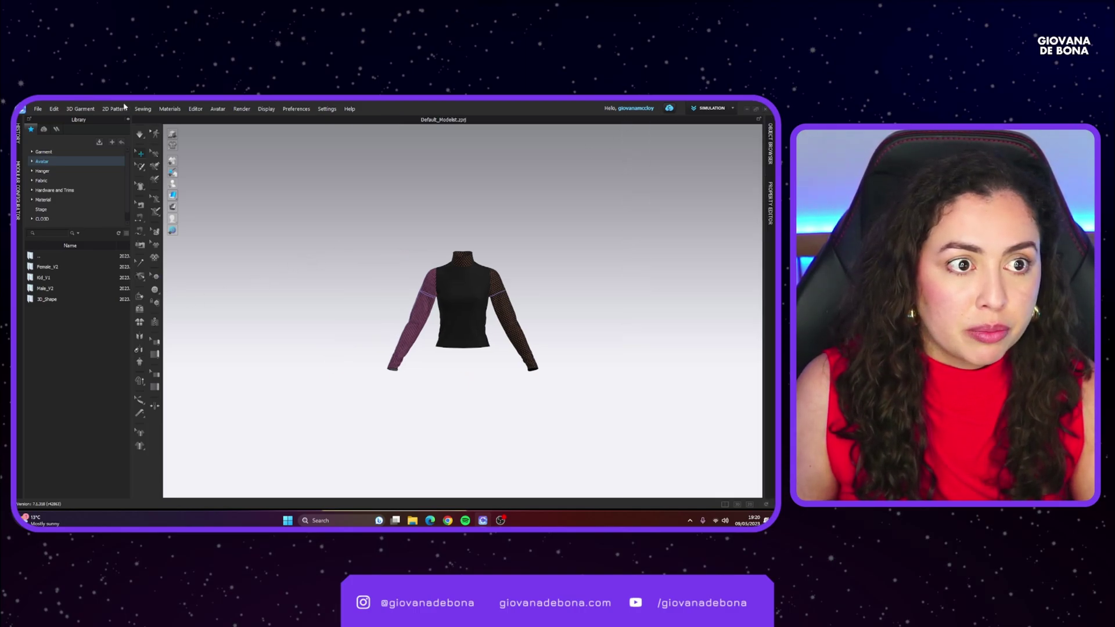
{"action": "left_click", "coordinate": [129, 119]}
- Start the Fold 3D Garment tool, expand its toolbox and place it beside the garment
{"action": "left_click", "coordinate": [31, 310]}
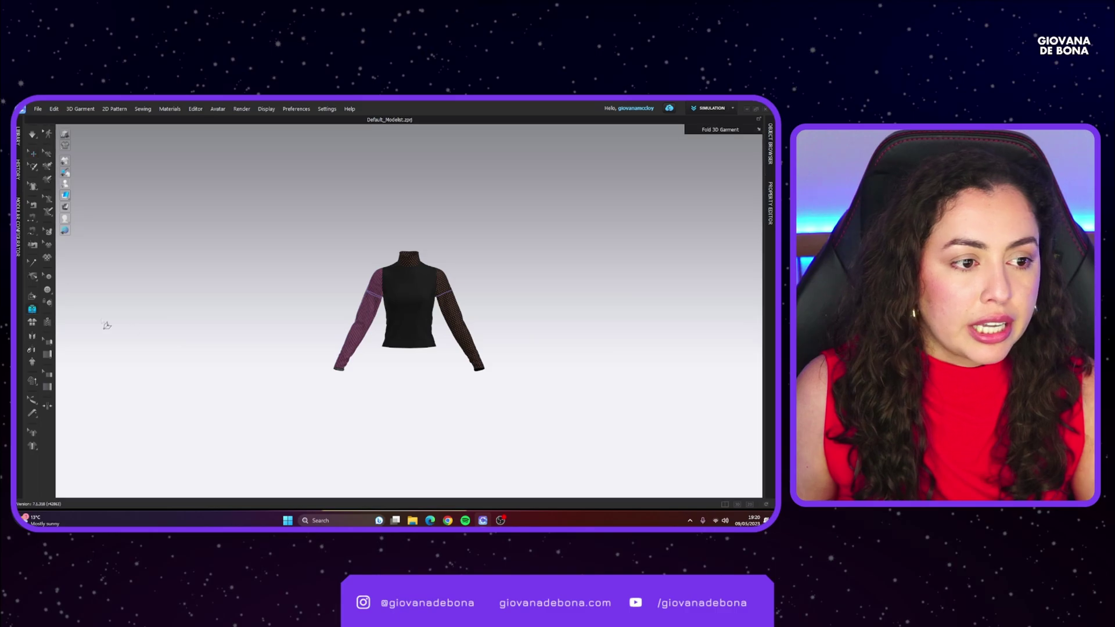
{"action": "left_click", "coordinate": [760, 131]}
{"action": "left_click_drag", "start_coordinate": [727, 131], "coordinate": [549, 227]}
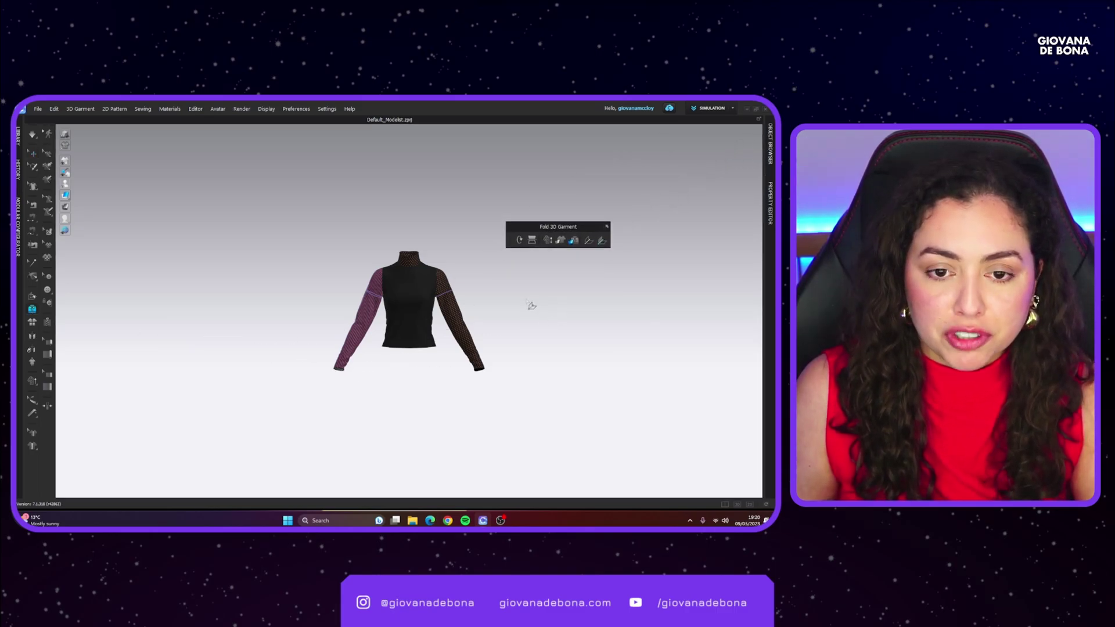
- Lay the garment horizontally on the ground grid and turn it so its back faces up
{"action": "left_click", "coordinate": [531, 240]}
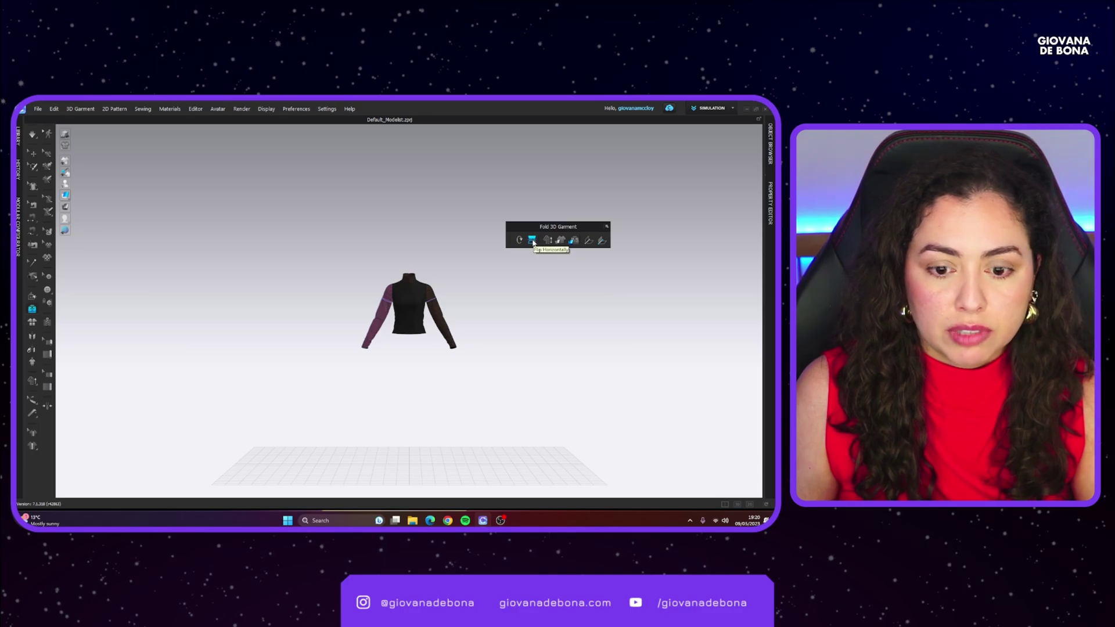
{"action": "right_click_drag", "start_coordinate": [521, 393], "coordinate": [425, 395]}
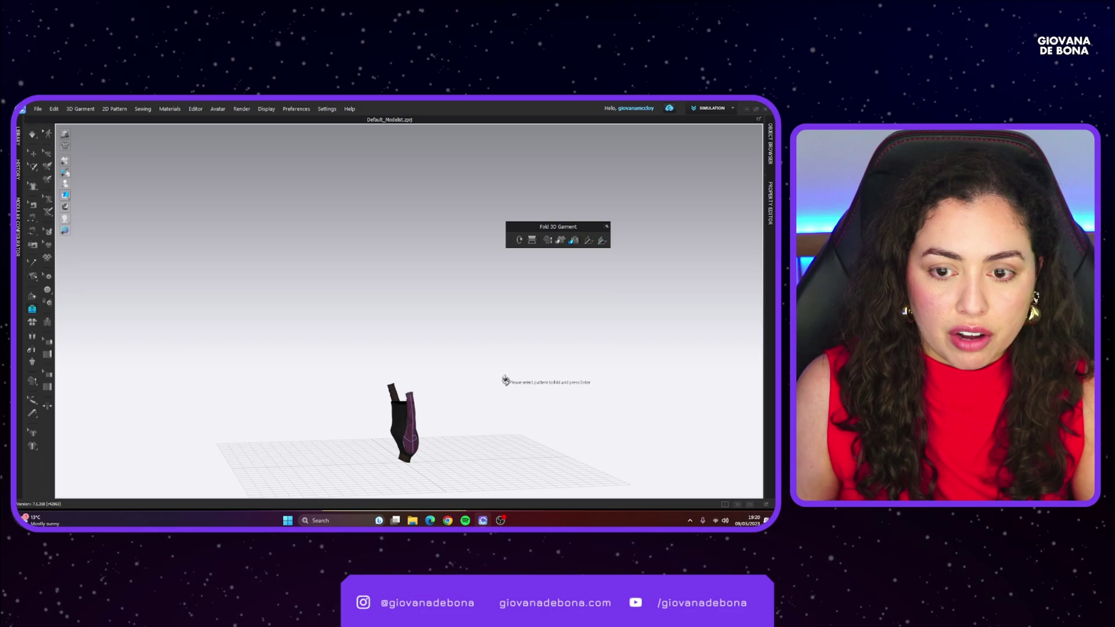
{"action": "left_click", "coordinate": [520, 240]}
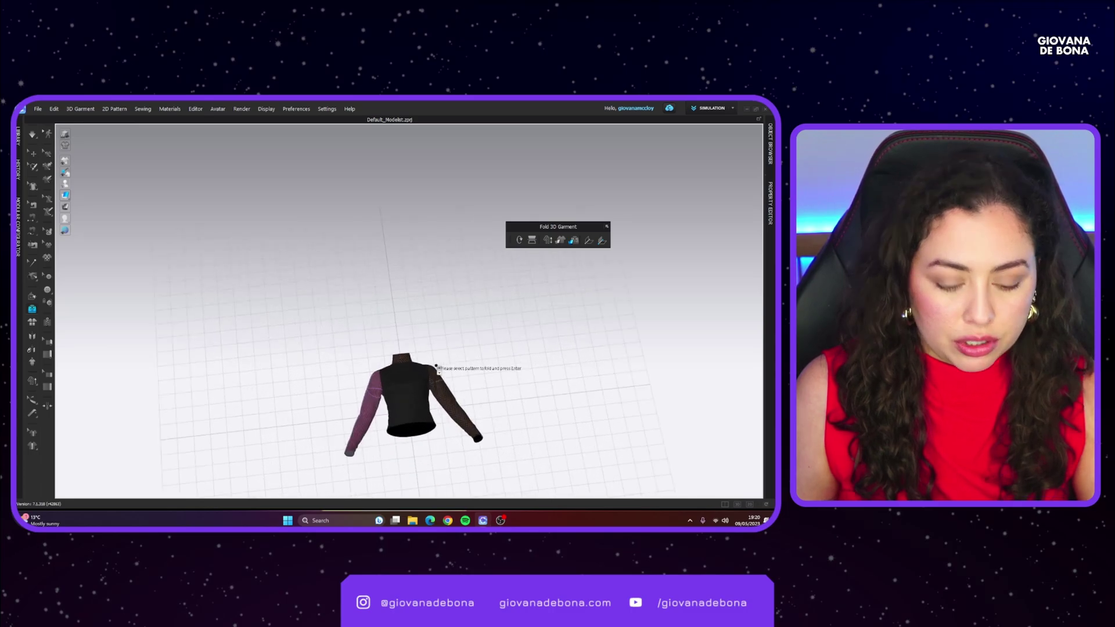
{"action": "key", "text": "0"}
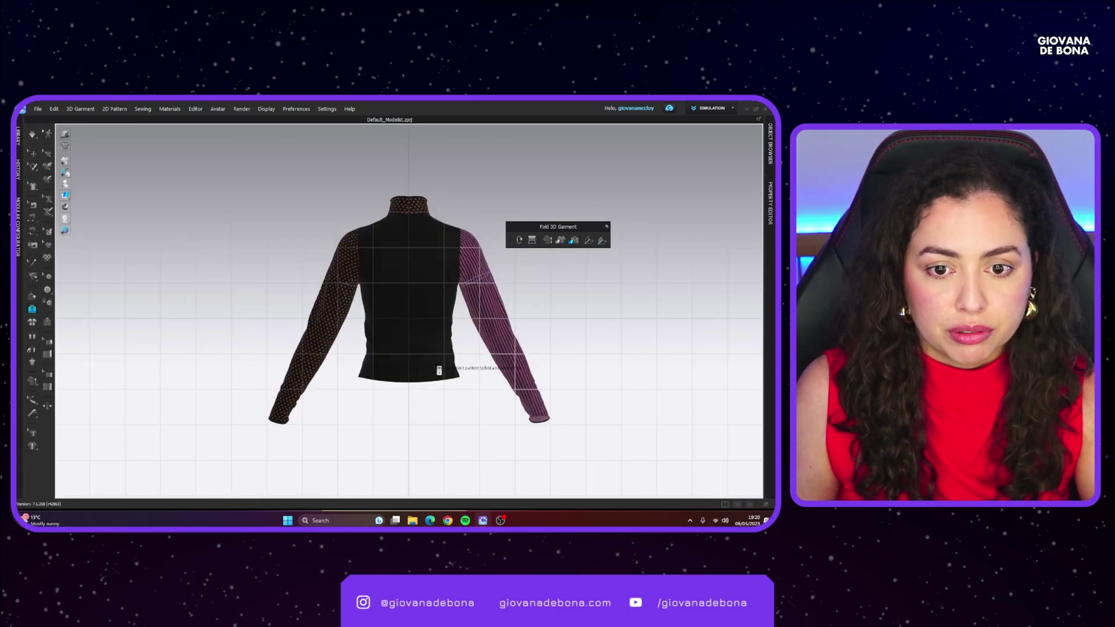
{"action": "key", "text": "8"}
{"action": "key", "text": "6"}
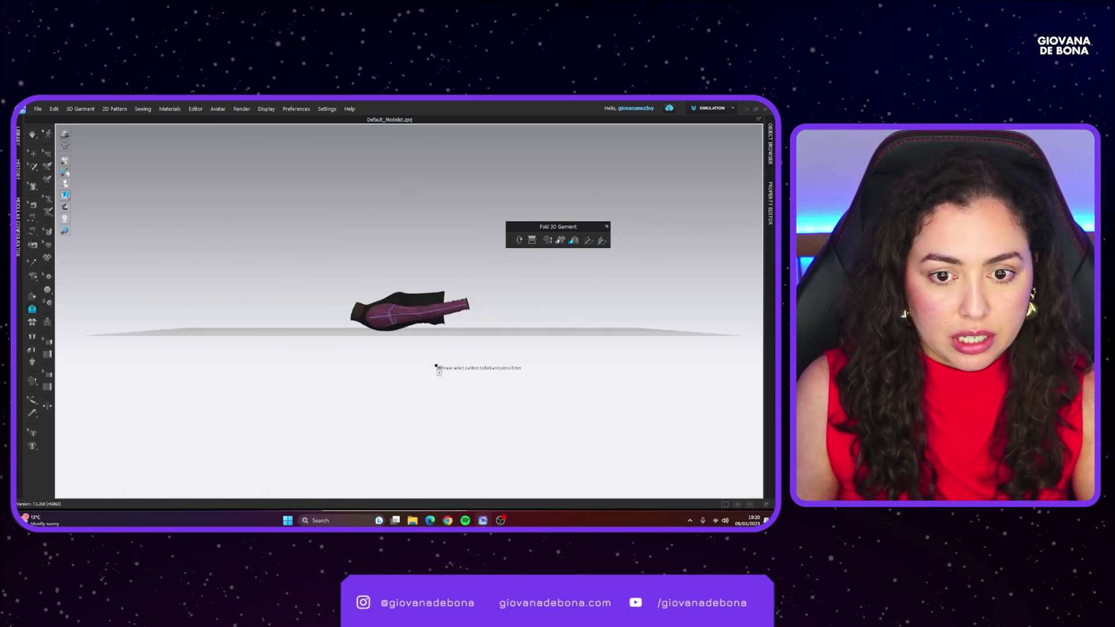
{"action": "key", "text": "5"}
{"action": "right_click_drag", "start_coordinate": [437, 367], "coordinate": [391, 256]}
{"action": "right_click_drag", "start_coordinate": [437, 352], "coordinate": [383, 283]}
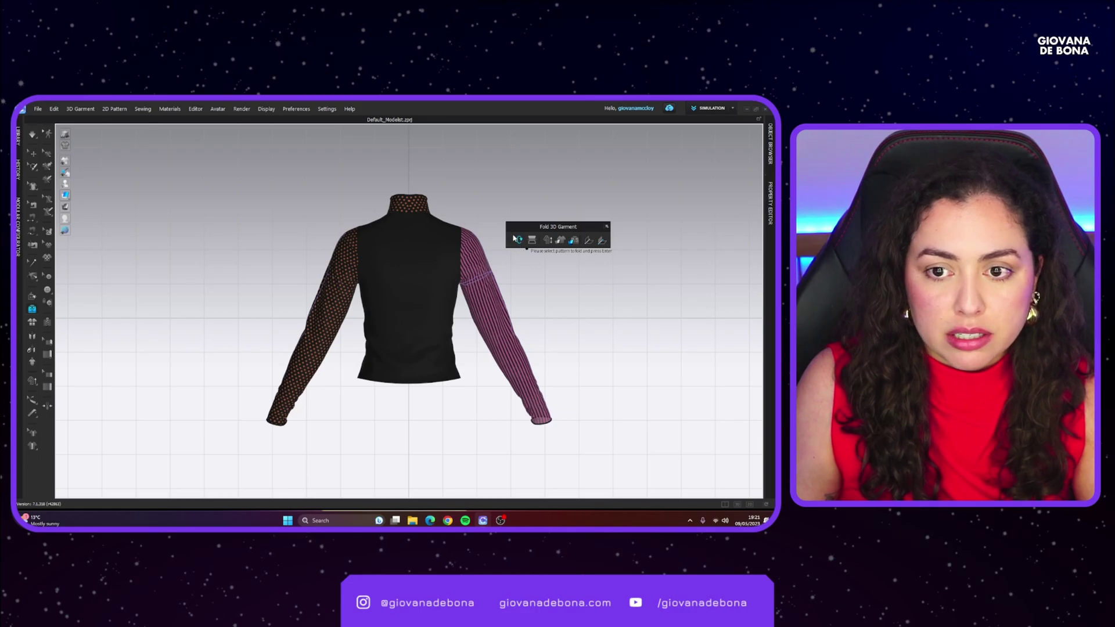
- Optimize the garment resolution with a 10 mm particle distance and 2.5 mm added collision thickness, and simulate the garment
{"action": "left_click", "coordinate": [548, 240]}
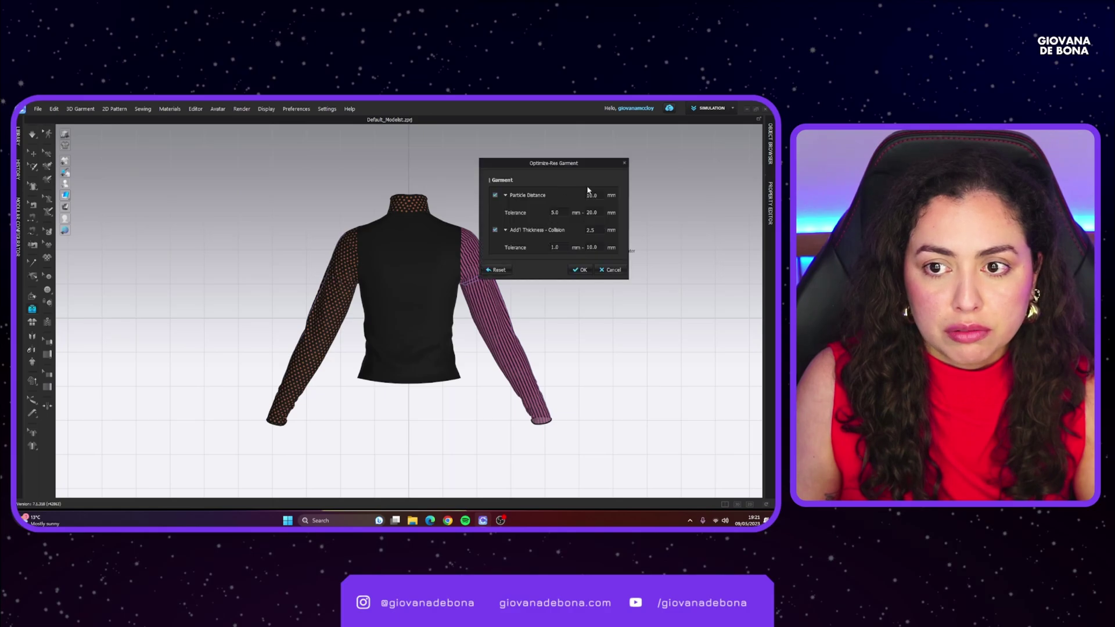
{"action": "left_click", "coordinate": [582, 270]}
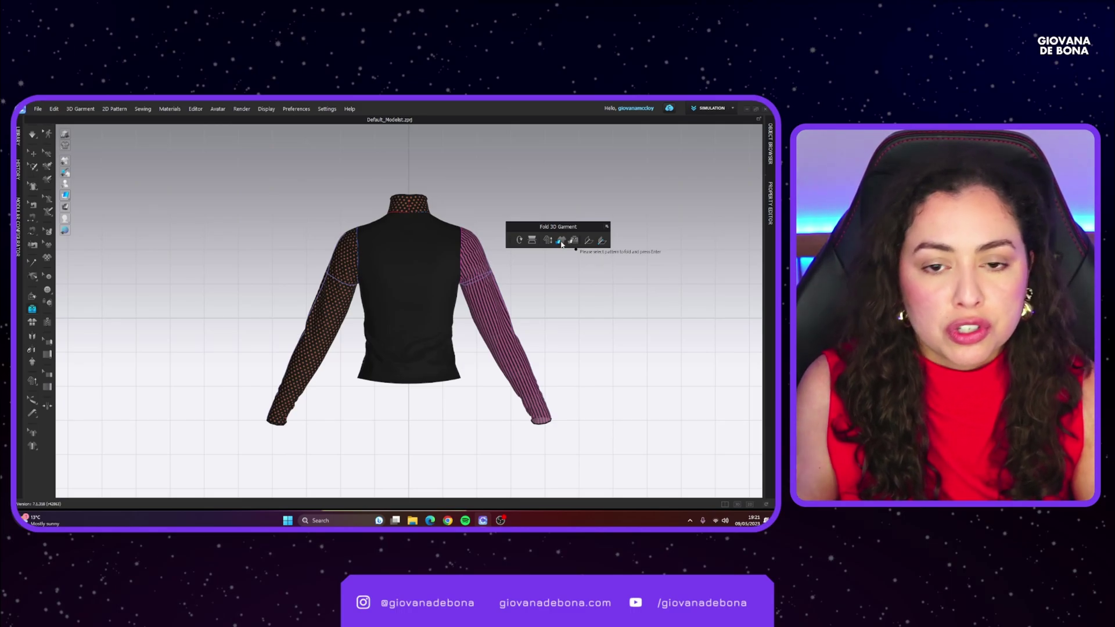
{"action": "left_click", "coordinate": [33, 135]}
{"action": "key", "text": "Return"}
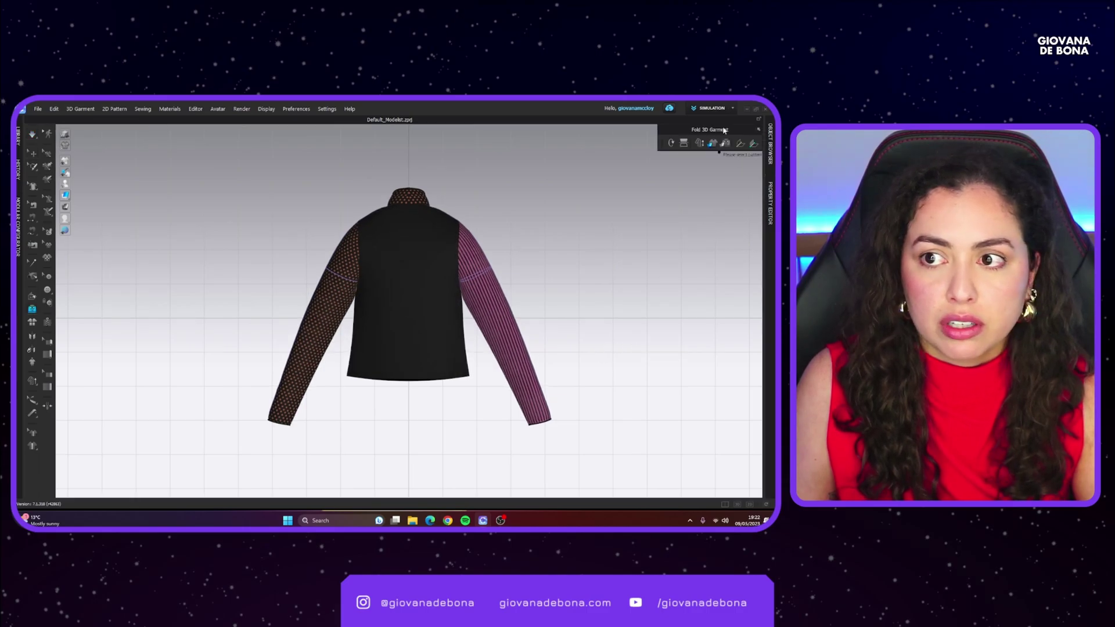
- Run a short simulation so the flattened garment settles on the ground
{"action": "left_click_drag", "start_coordinate": [725, 130], "coordinate": [575, 174]}
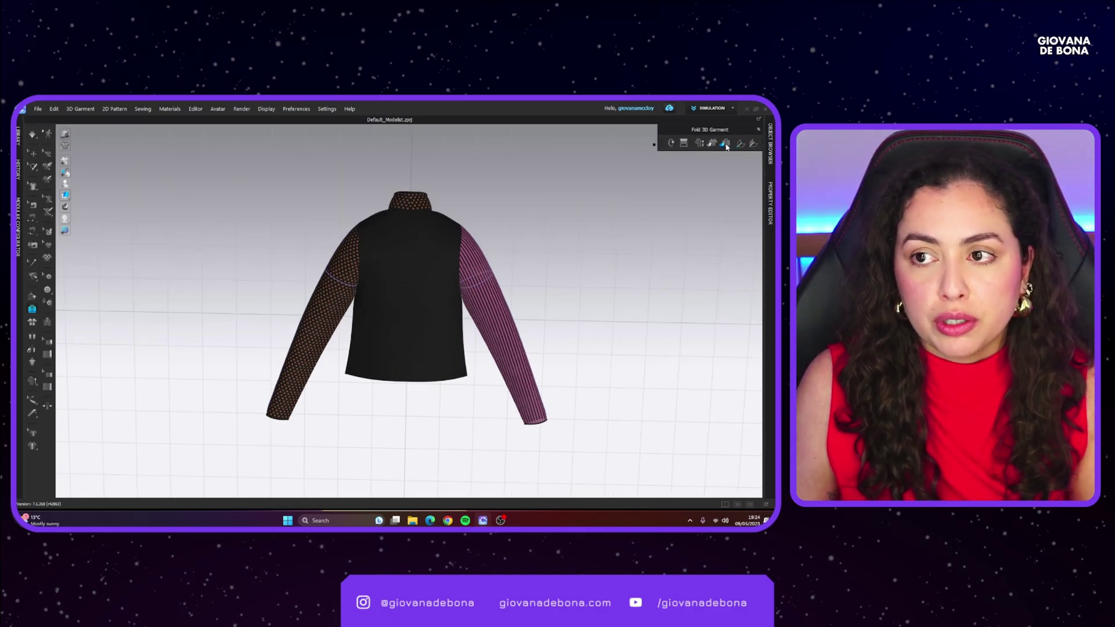
{"action": "right_click_drag", "start_coordinate": [594, 249], "coordinate": [538, 228]}
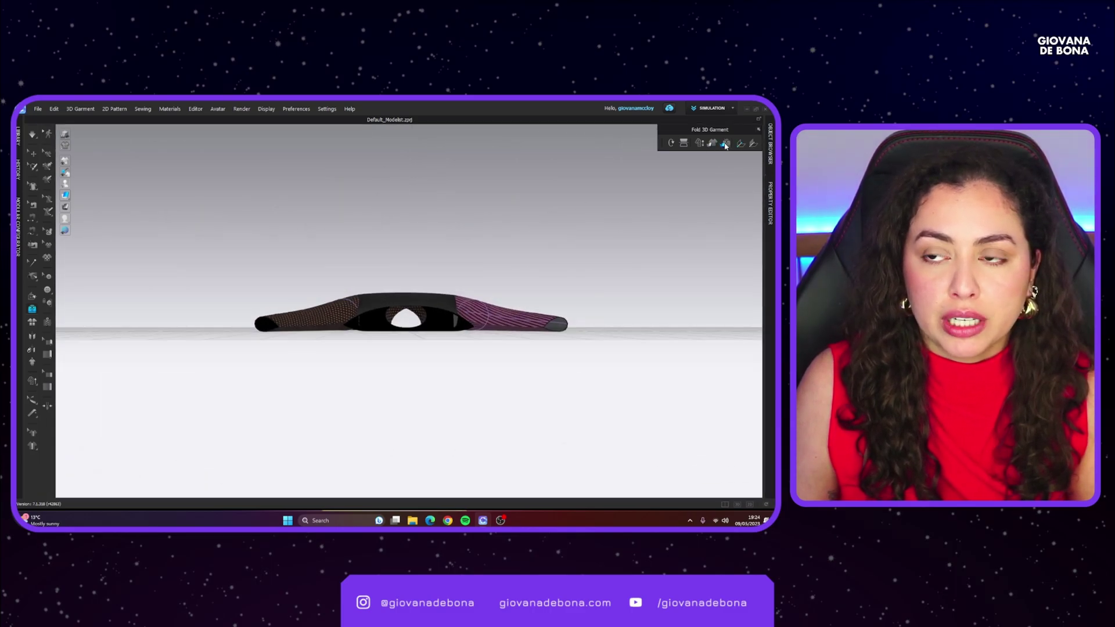
{"action": "key", "text": "space"}
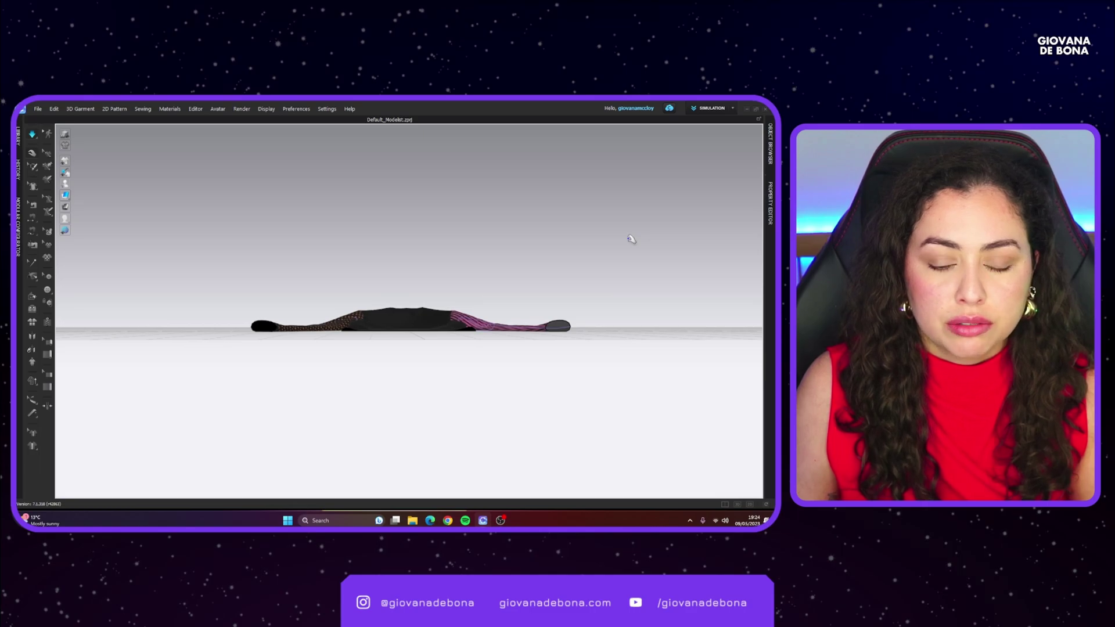
{"action": "key", "text": "space"}
{"action": "right_click_drag", "start_coordinate": [600, 227], "coordinate": [602, 295]}
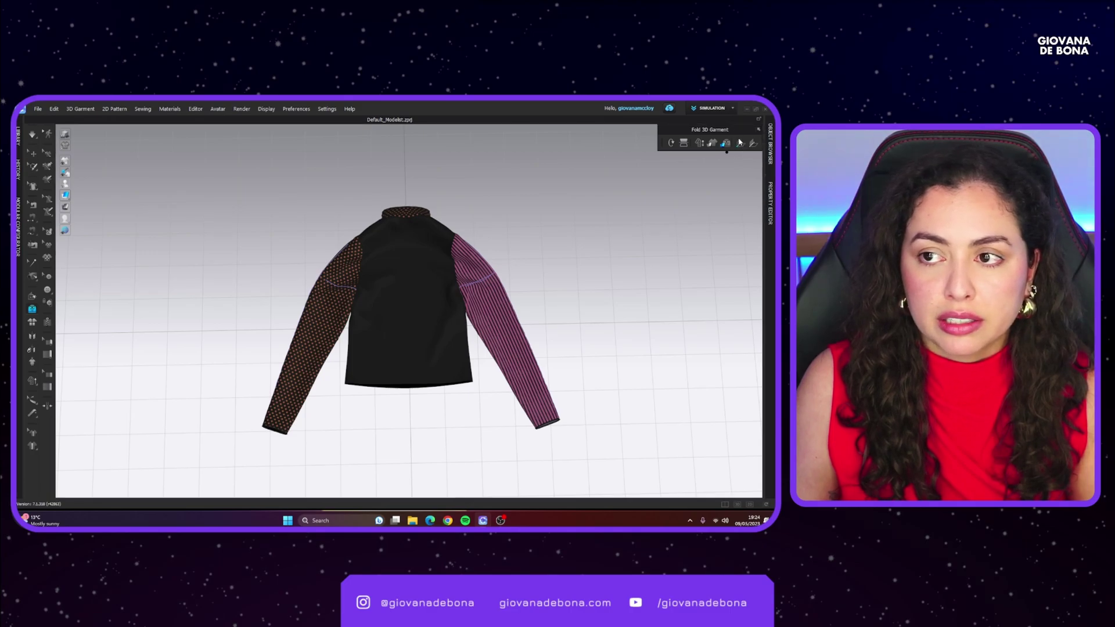
- Fold the striped-sleeve side over the back along a vertical line just outside the collar and settle it with a short simulation
{"action": "left_click", "coordinate": [444, 217]}
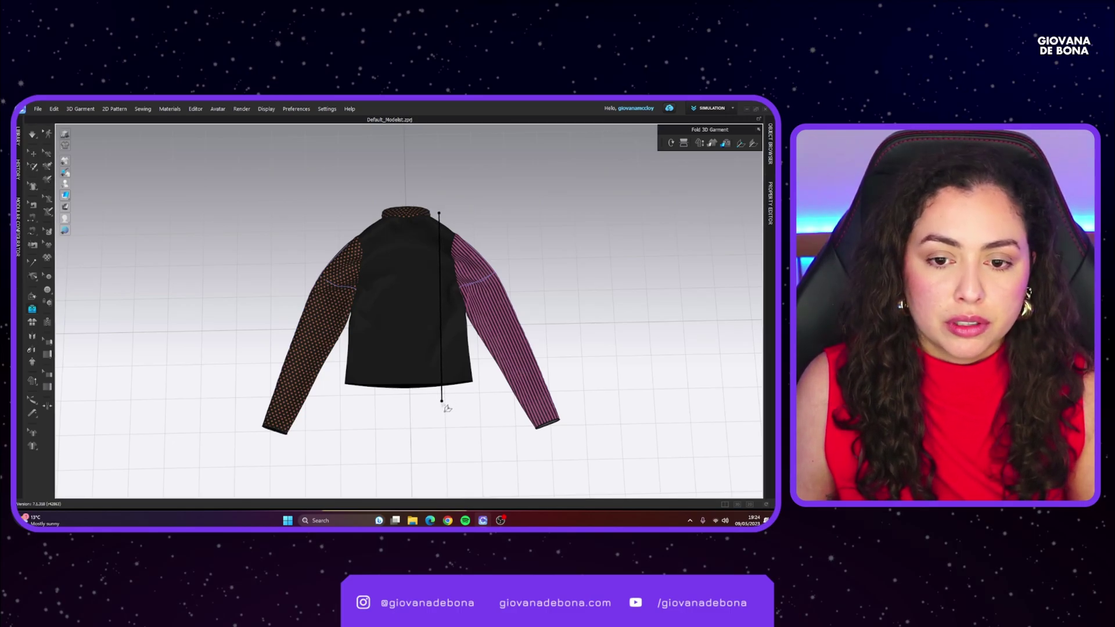
{"action": "left_click", "coordinate": [443, 401]}
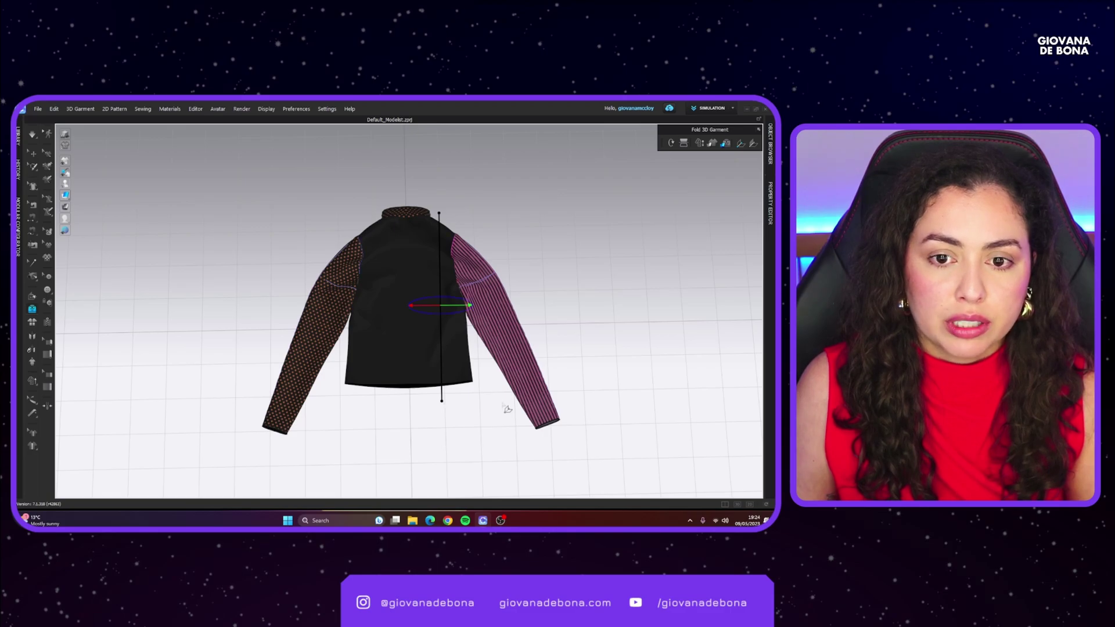
{"action": "right_click_drag", "start_coordinate": [481, 401], "coordinate": [472, 324]}
{"action": "left_click_drag", "start_coordinate": [470, 330], "coordinate": [367, 330]}
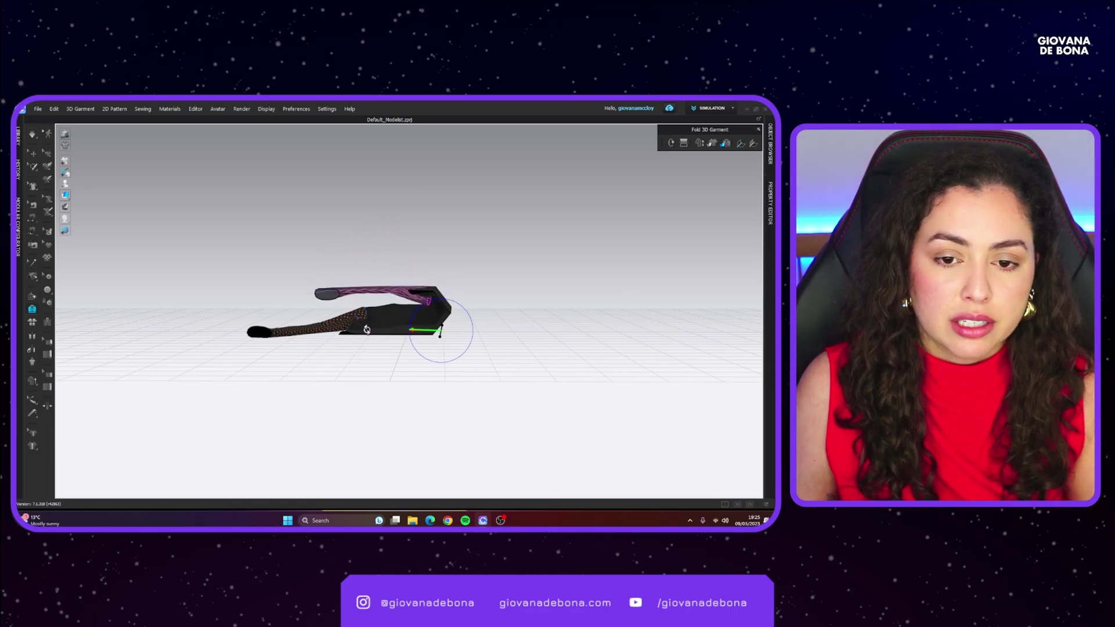
{"action": "key", "text": "space"}
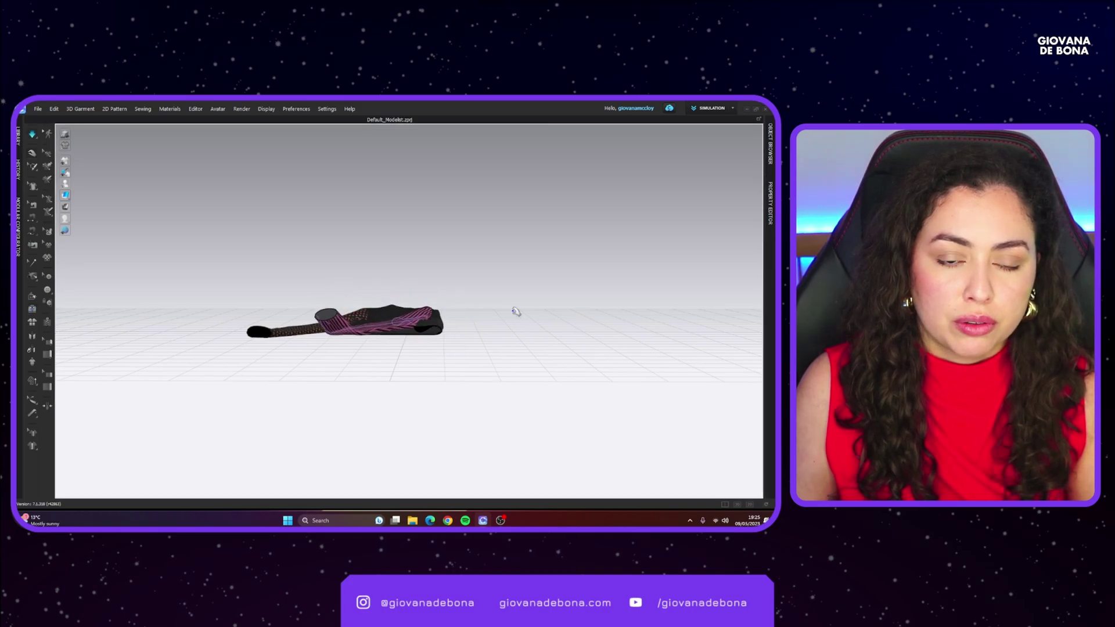
{"action": "key", "text": "space"}
{"action": "right_click_drag", "start_coordinate": [476, 305], "coordinate": [472, 378]}
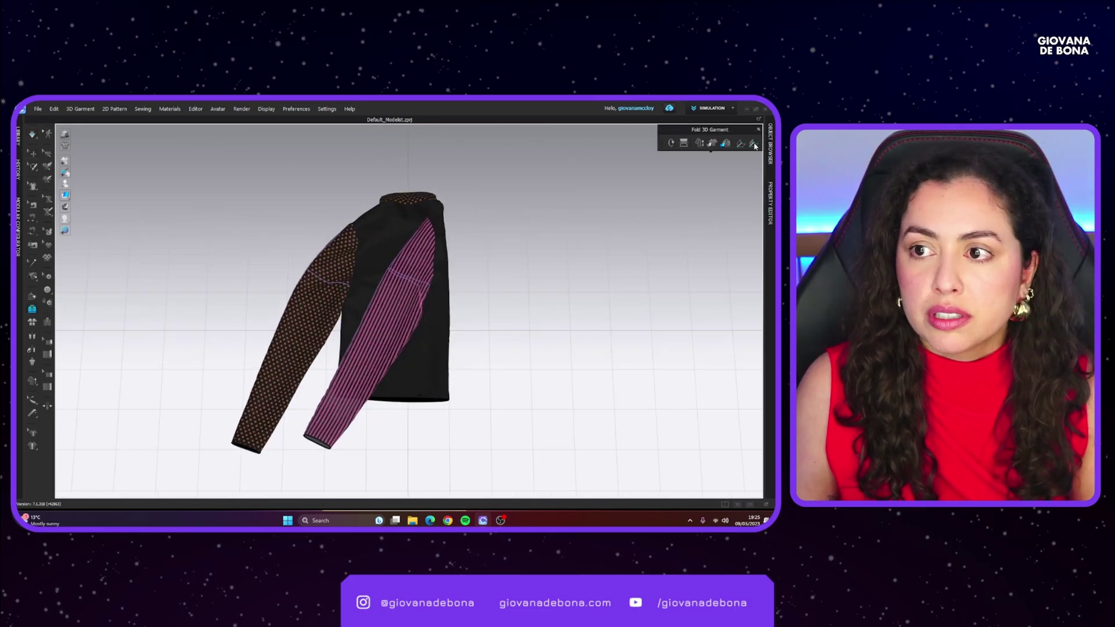
- Fold the lower part of the striped sleeve up along a line across the selected sleeve and settle it with a short simulation
{"action": "left_click", "coordinate": [754, 144]}
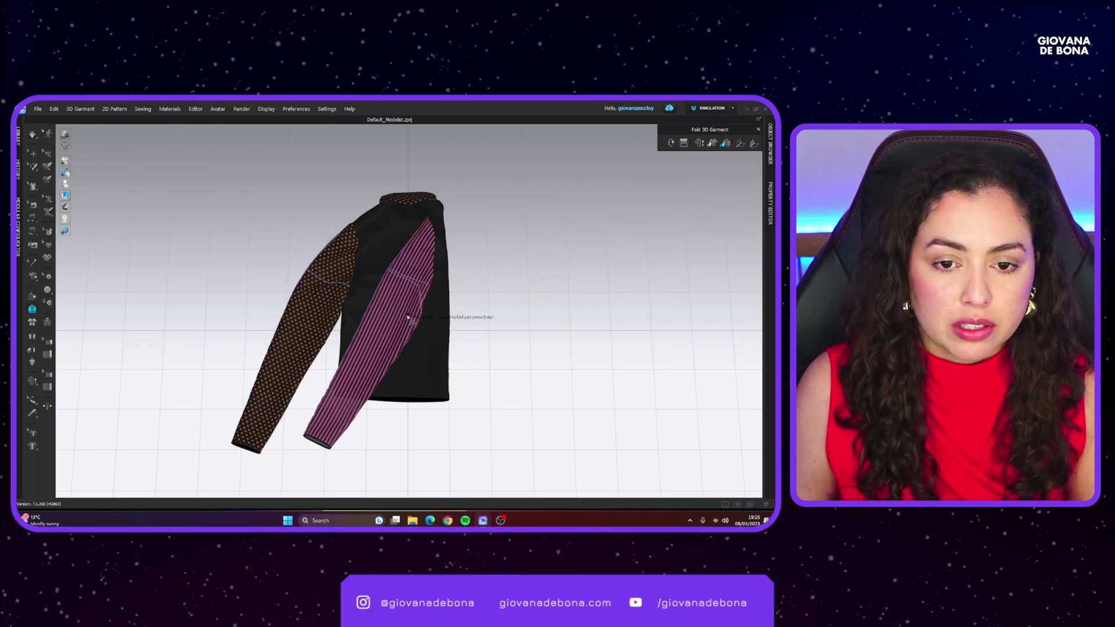
{"action": "left_click", "coordinate": [384, 321]}
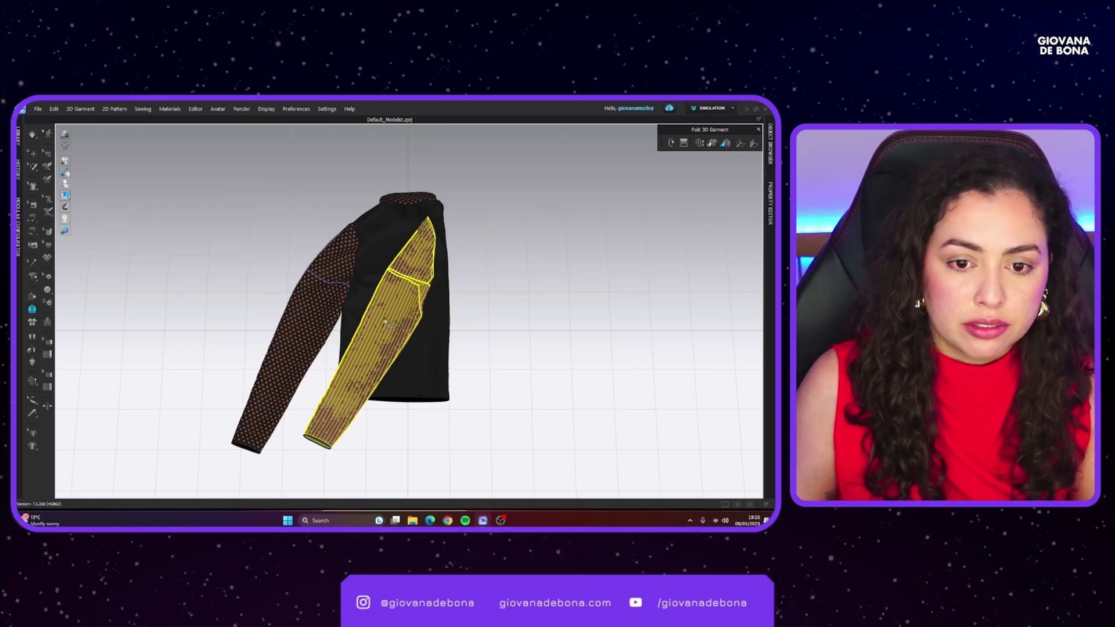
{"action": "left_click", "coordinate": [351, 318]}
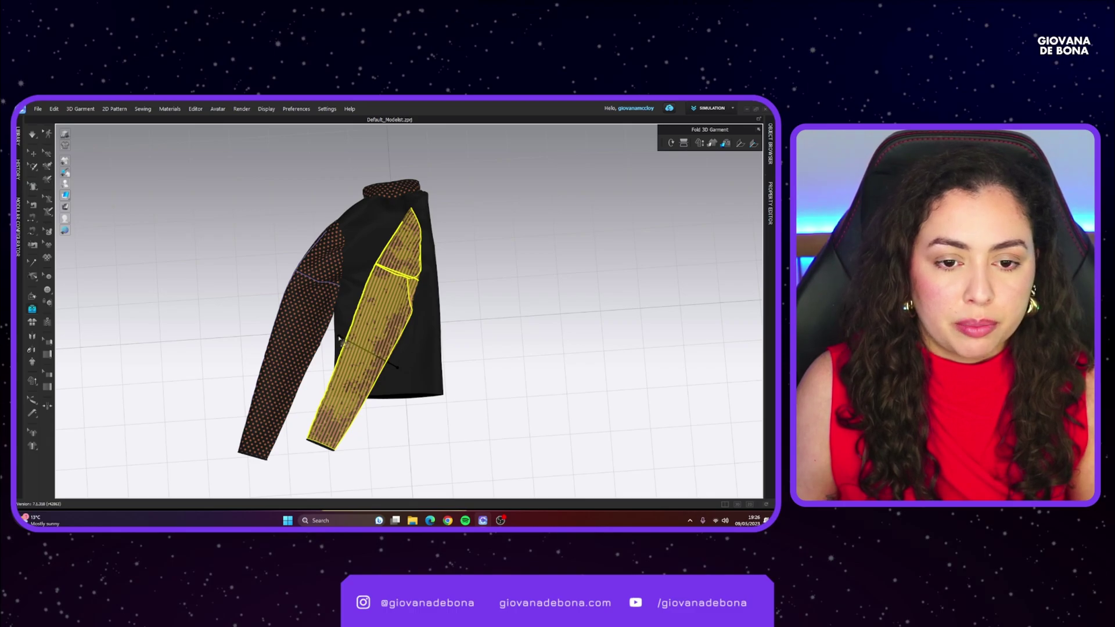
{"action": "left_click", "coordinate": [339, 337]}
{"action": "right_click_drag", "start_coordinate": [377, 419], "coordinate": [359, 401]}
{"action": "left_click_drag", "start_coordinate": [327, 336], "coordinate": [358, 291]}
{"action": "key", "text": "space"}
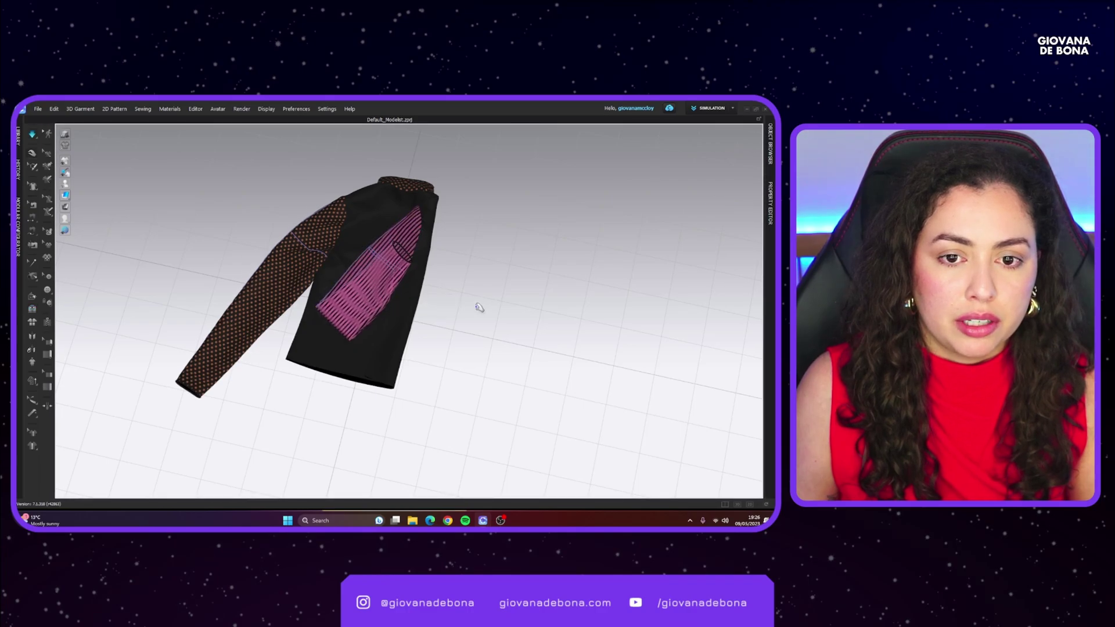
{"action": "key", "text": "space"}
{"action": "right_click_drag", "start_coordinate": [463, 325], "coordinate": [476, 320]}
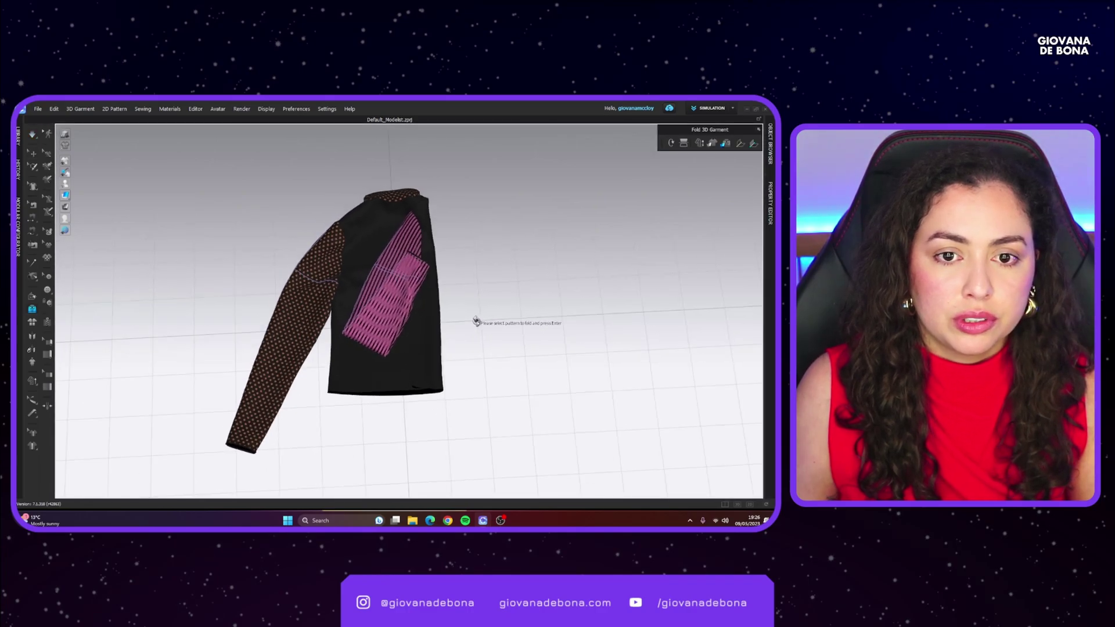
- Fold the dotted-sleeve side over the back along a vertical line just outside the collar and settle it with a short simulation
{"action": "left_click", "coordinate": [740, 144]}
{"action": "left_click", "coordinate": [352, 200]}
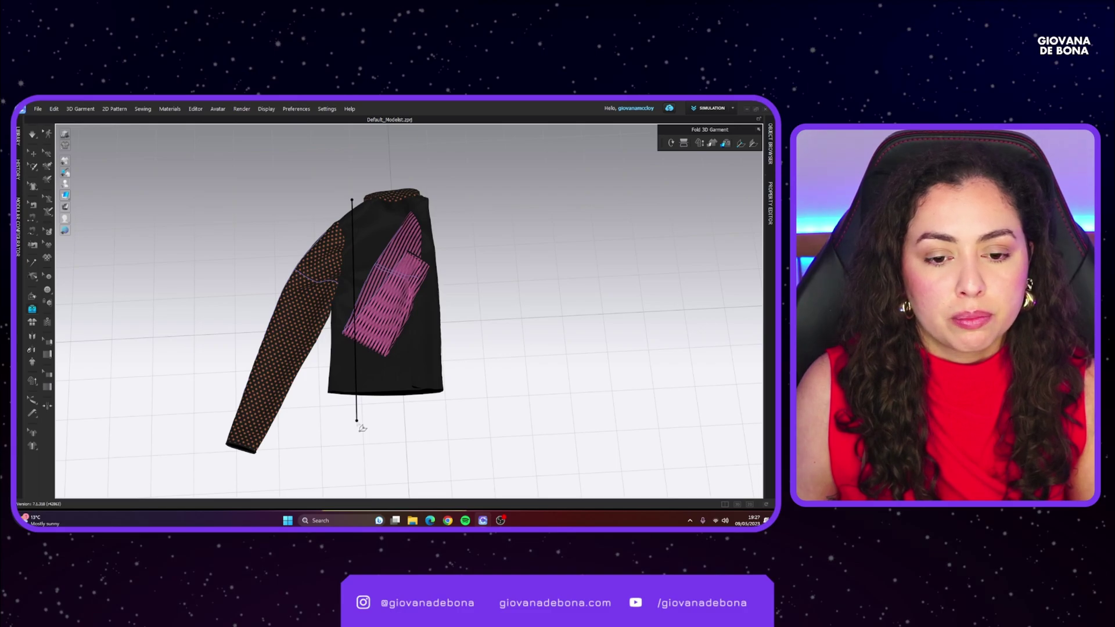
{"action": "left_click", "coordinate": [358, 422]}
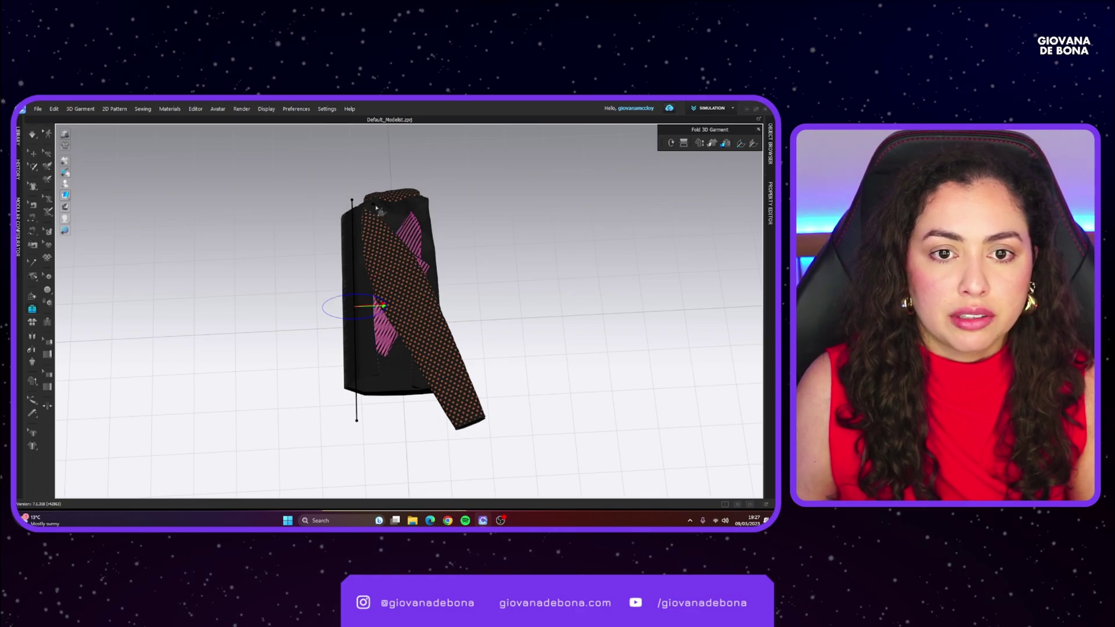
{"action": "key", "text": "q"}
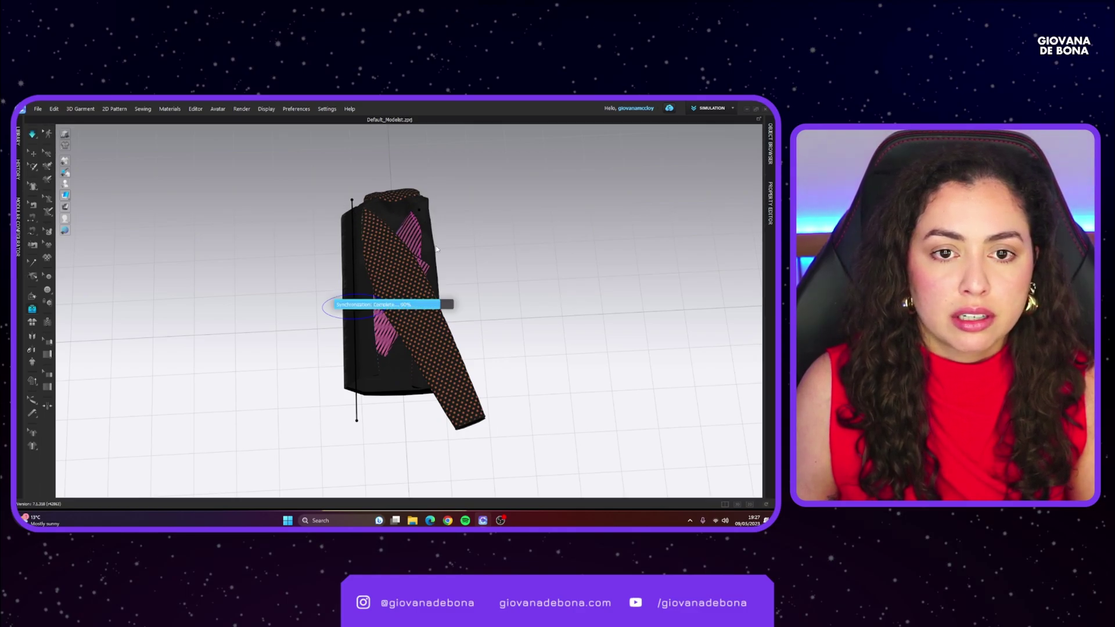
{"action": "key", "text": "space"}
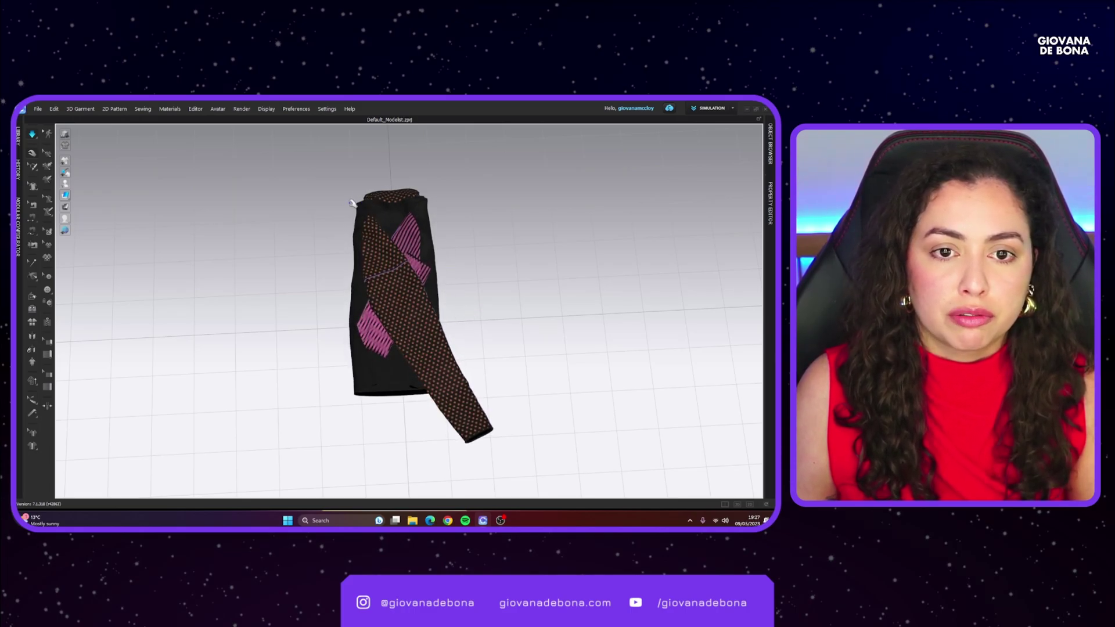
- Fold the lower part of the dotted sleeve up along a line across the selected sleeve and settle it with a short simulation
{"action": "key", "text": "f"}
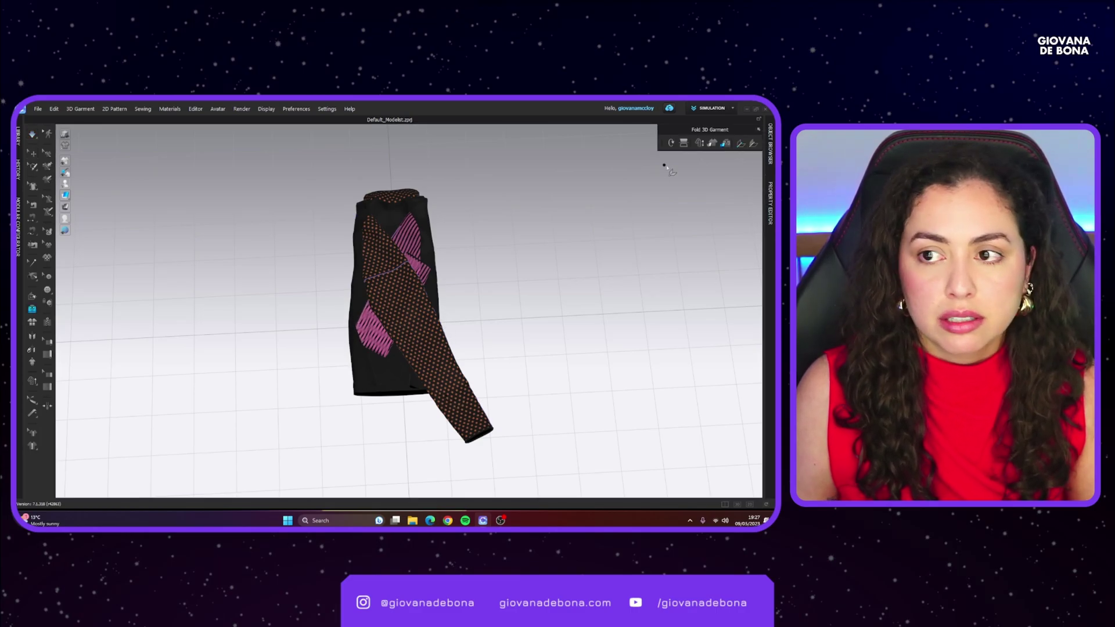
{"action": "left_click", "coordinate": [436, 342]}
{"action": "key", "text": "Return"}
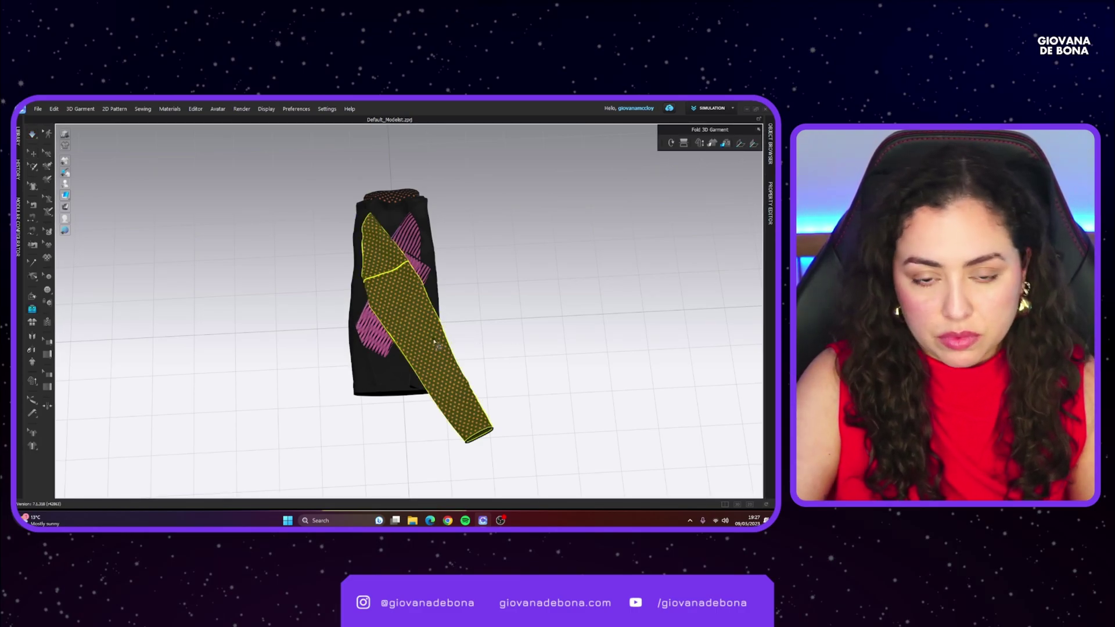
{"action": "left_click", "coordinate": [458, 349]}
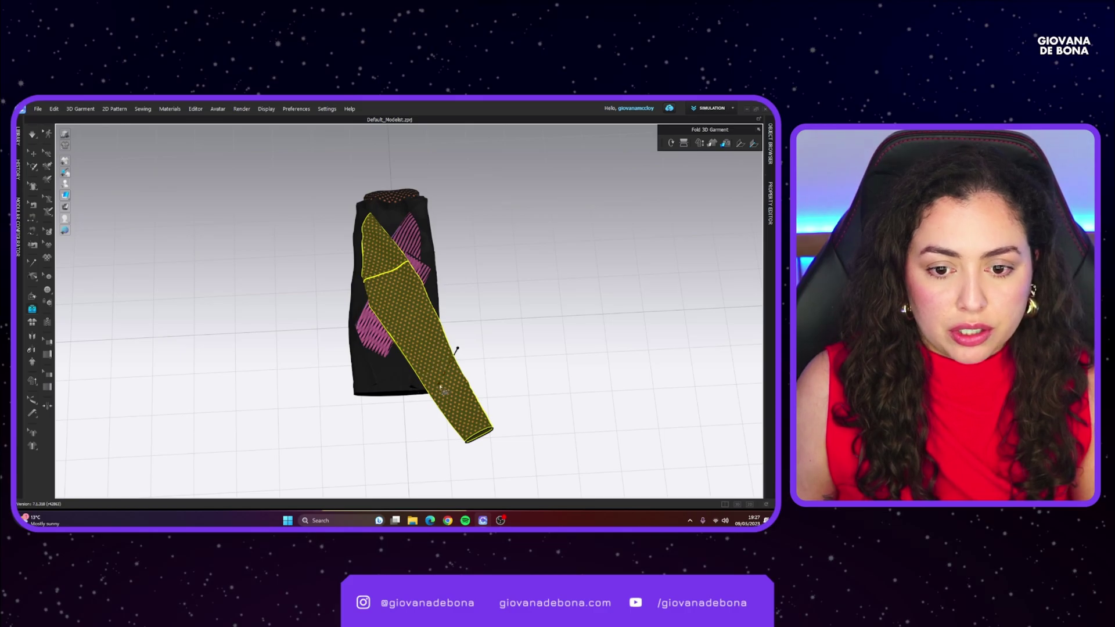
{"action": "left_click", "coordinate": [401, 377]}
{"action": "left_click_drag", "start_coordinate": [444, 383], "coordinate": [368, 272]}
{"action": "right_click_drag", "start_coordinate": [444, 414], "coordinate": [495, 362]}
{"action": "right_click_drag", "start_coordinate": [501, 264], "coordinate": [499, 279]}
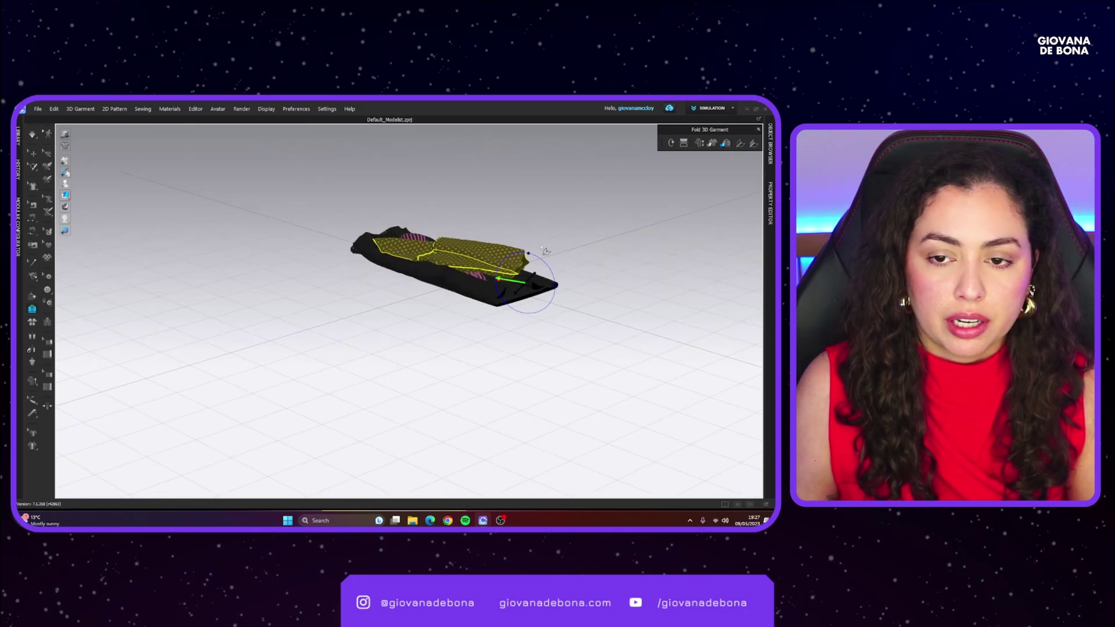
{"action": "key", "text": "q"}
{"action": "left_click", "coordinate": [561, 234]}
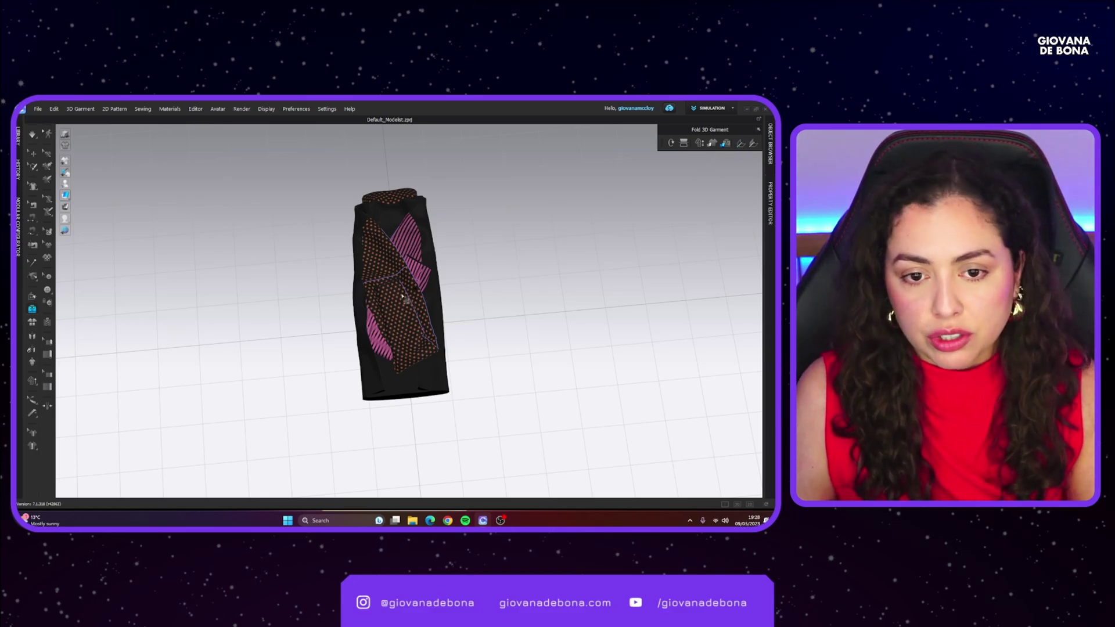
- Fold the lower half of the garment up towards the collar along a horizontal line across its middle and settle it by simulation
{"action": "left_click_drag", "start_coordinate": [347, 306], "coordinate": [459, 299]}
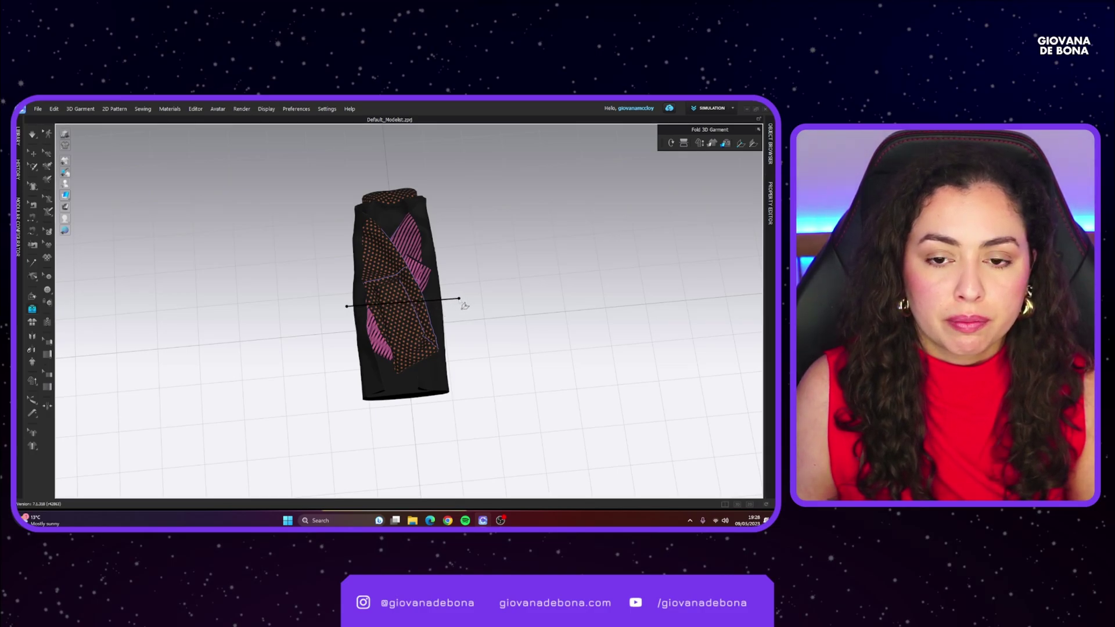
{"action": "right_click_drag", "start_coordinate": [504, 337], "coordinate": [407, 272]}
{"action": "left_click_drag", "start_coordinate": [447, 407], "coordinate": [617, 413]}
{"action": "left_click_drag", "start_coordinate": [501, 404], "coordinate": [504, 409]}
{"action": "key", "text": "space"}
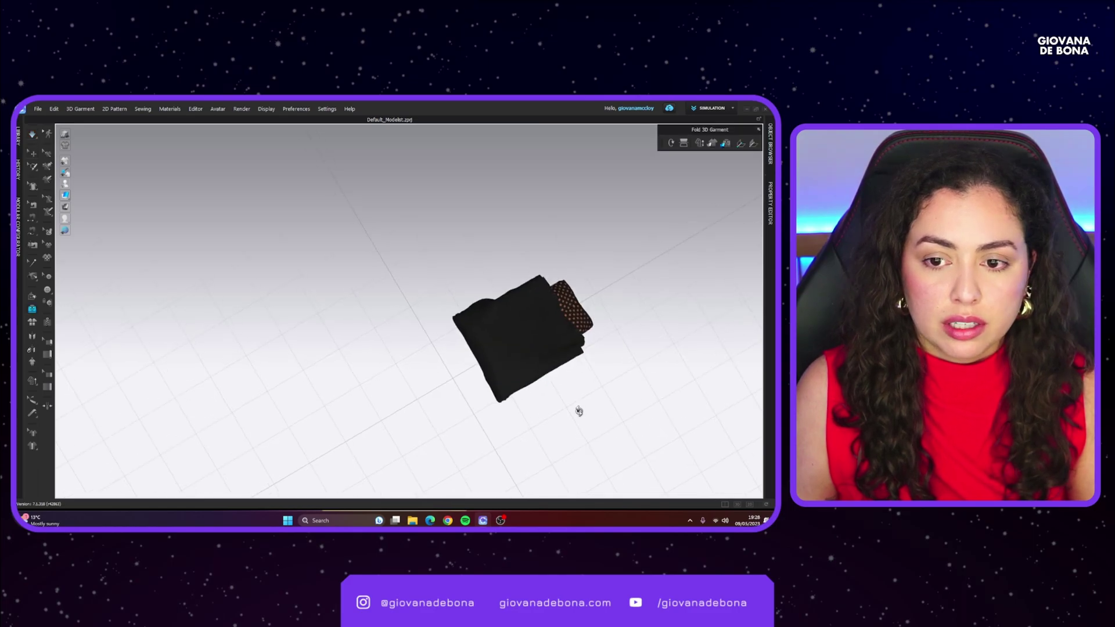
- Discard the stray fold line by restarting the Fold 3D Garment tool, and flip the folded garment over so its front faces up
{"action": "right_click_drag", "start_coordinate": [578, 409], "coordinate": [592, 390]}
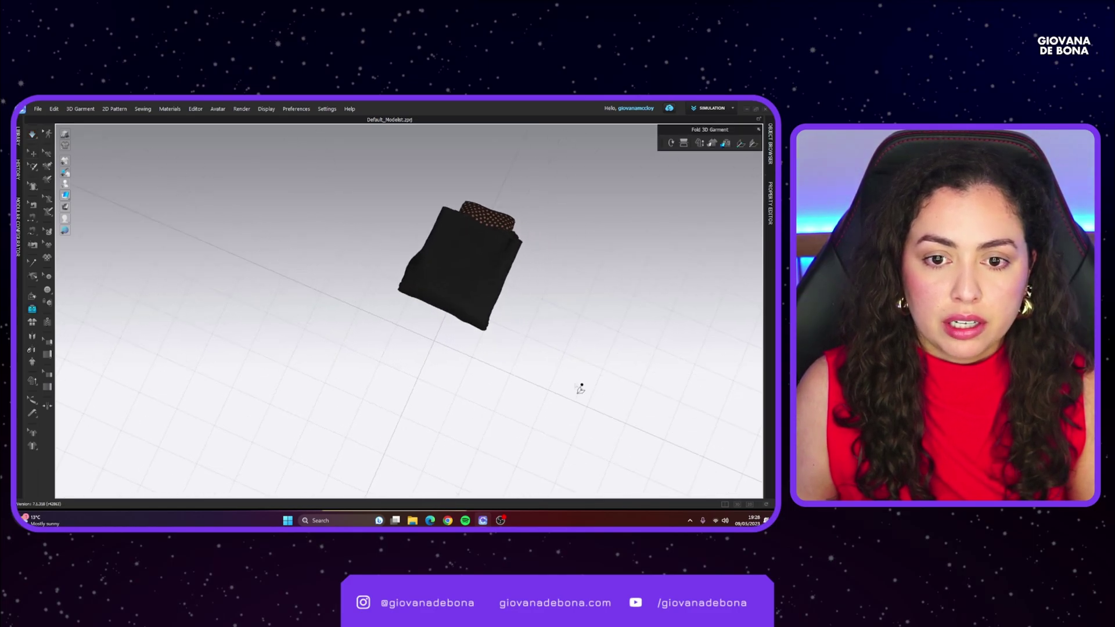
{"action": "right_click_drag", "start_coordinate": [592, 388], "coordinate": [548, 375]}
{"action": "left_click", "coordinate": [497, 239]}
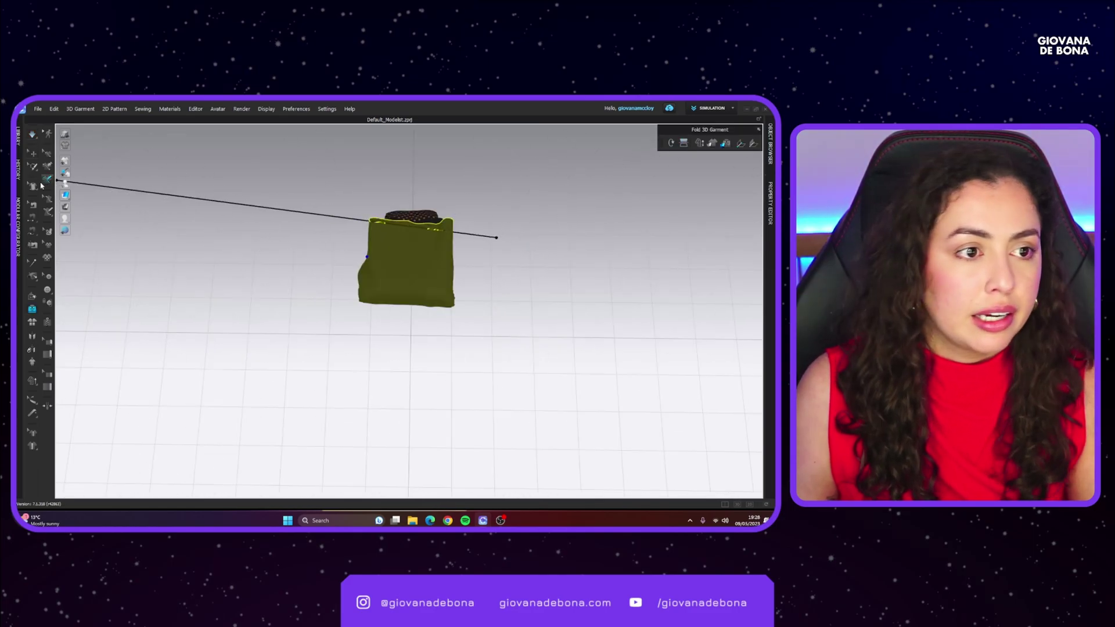
{"action": "left_click", "coordinate": [32, 309]}
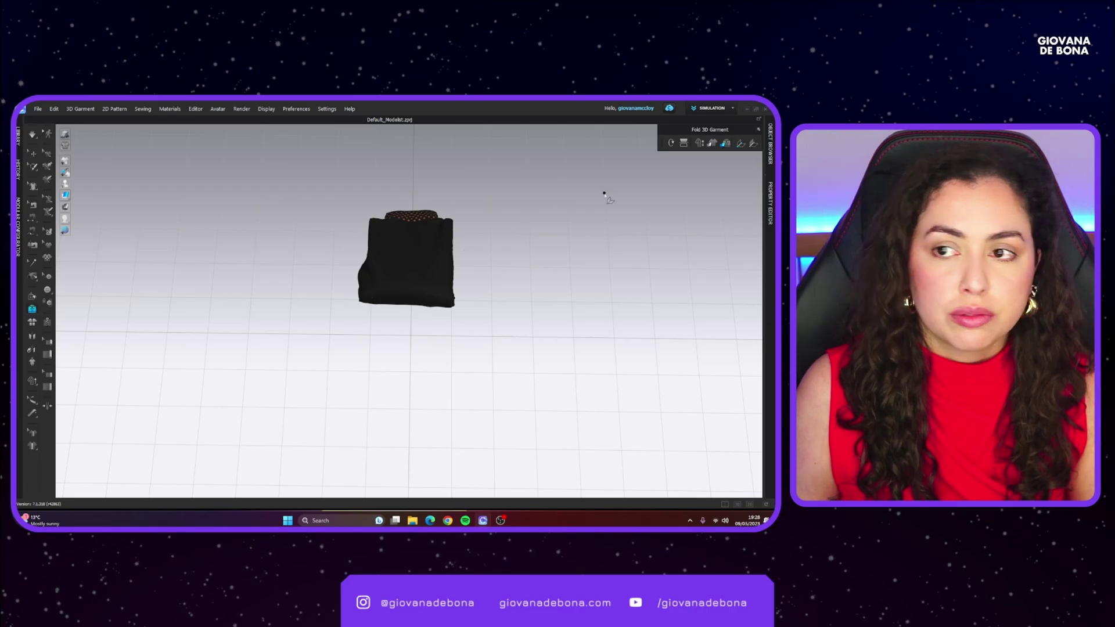
{"action": "left_click", "coordinate": [672, 144]}
{"action": "left_click", "coordinate": [672, 145]}
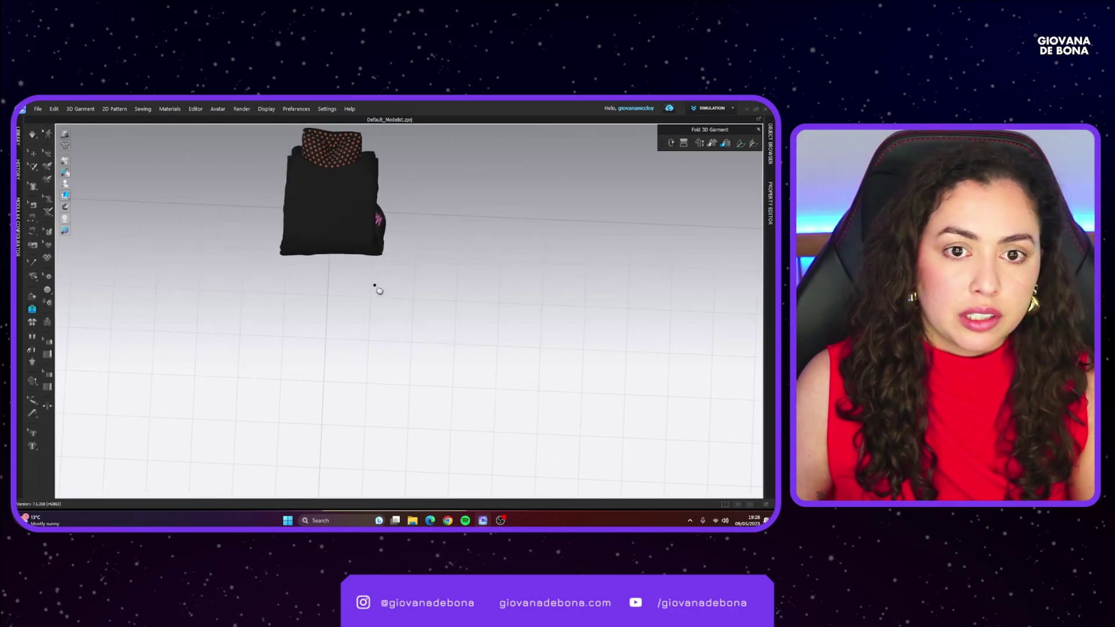
- Simulate the turned-over folded garment so its layers settle on the ground, and check the stack from the side
{"action": "middle_click_drag", "start_coordinate": [375, 285], "coordinate": [451, 390]}
{"action": "scroll", "coordinate": [453, 386], "scroll_direction": "up", "scroll_amount": 3}
{"action": "left_click", "coordinate": [459, 307]}
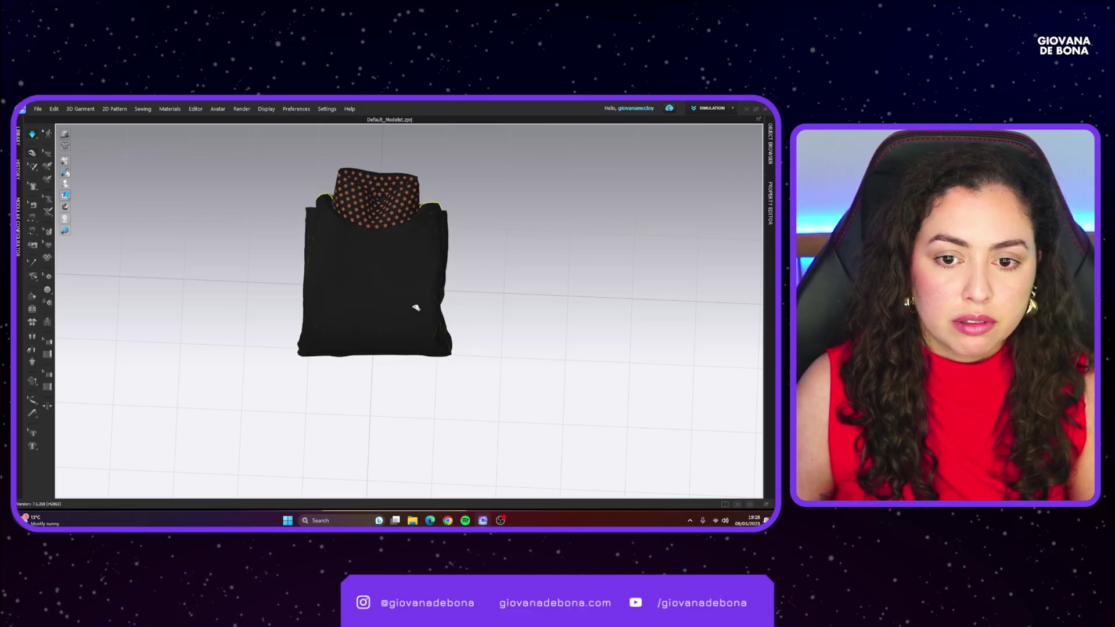
{"action": "key", "text": "space"}
{"action": "right_click_drag", "start_coordinate": [392, 382], "coordinate": [391, 318]}
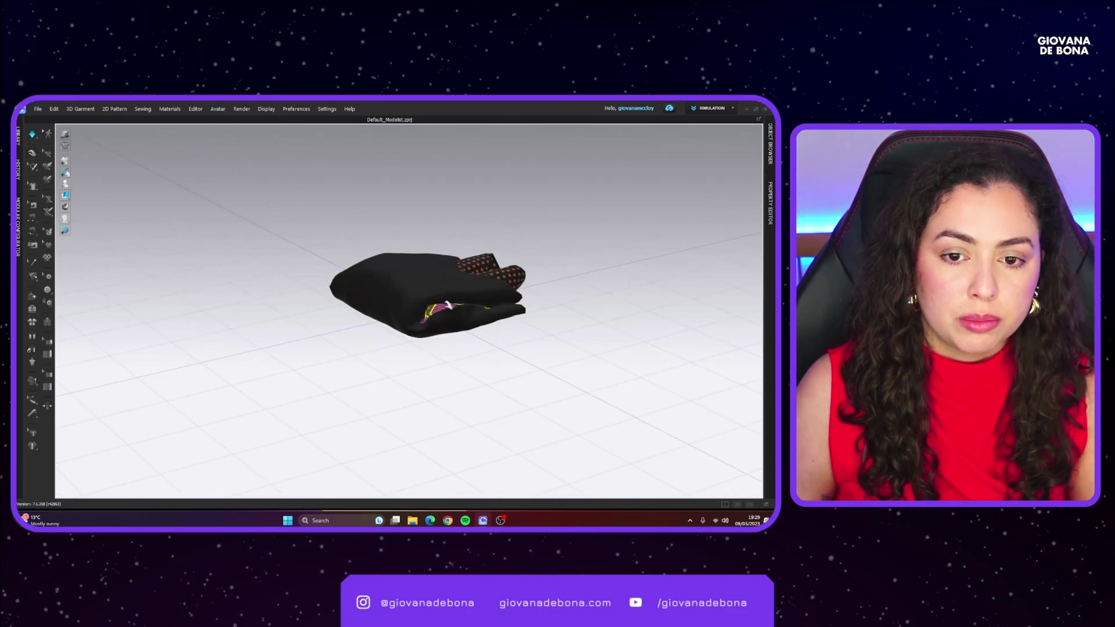
{"action": "left_click", "coordinate": [459, 305]}
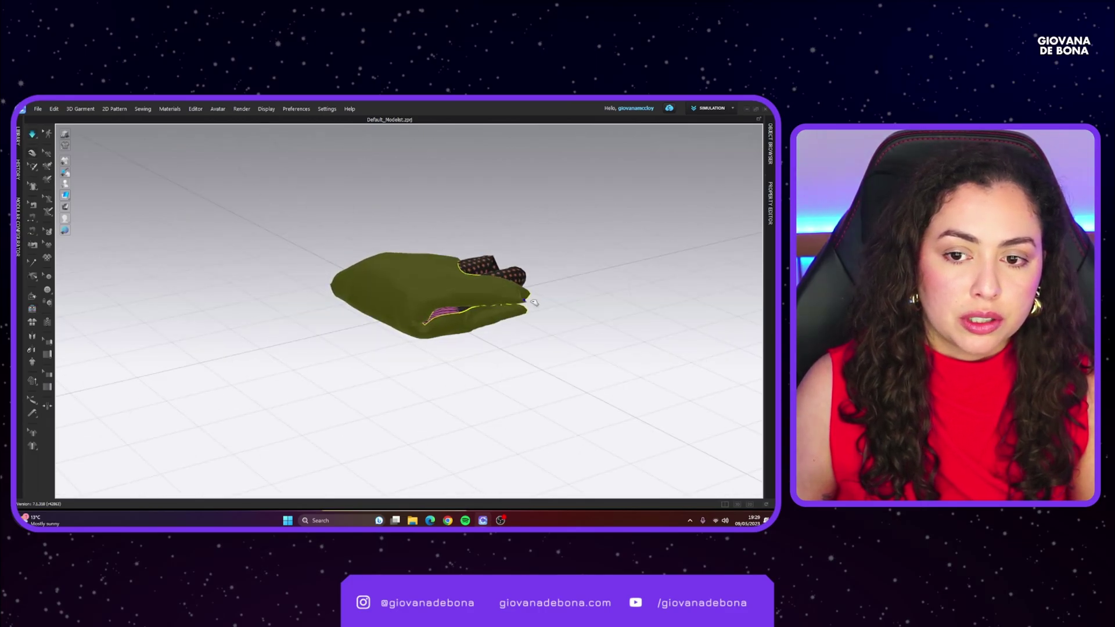
- Activate the Fold 3D Garment tool and place its floating options palette just above the folded garment
{"action": "left_click", "coordinate": [32, 309]}
{"action": "right_click_drag", "start_coordinate": [358, 318], "coordinate": [428, 386]}
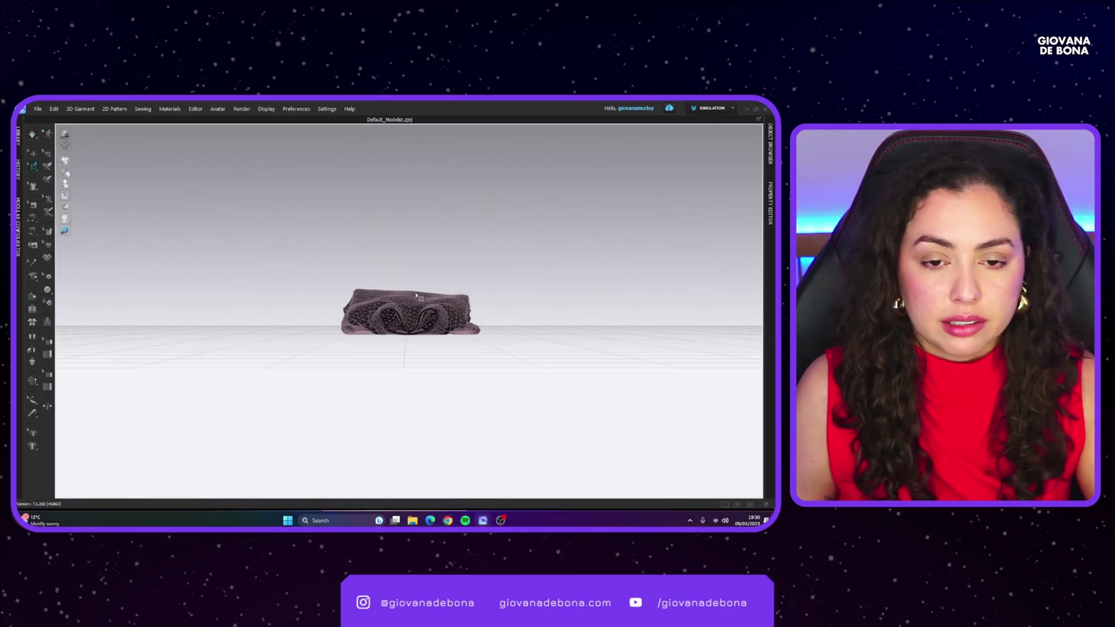
{"action": "right_click_drag", "start_coordinate": [416, 295], "coordinate": [316, 353]}
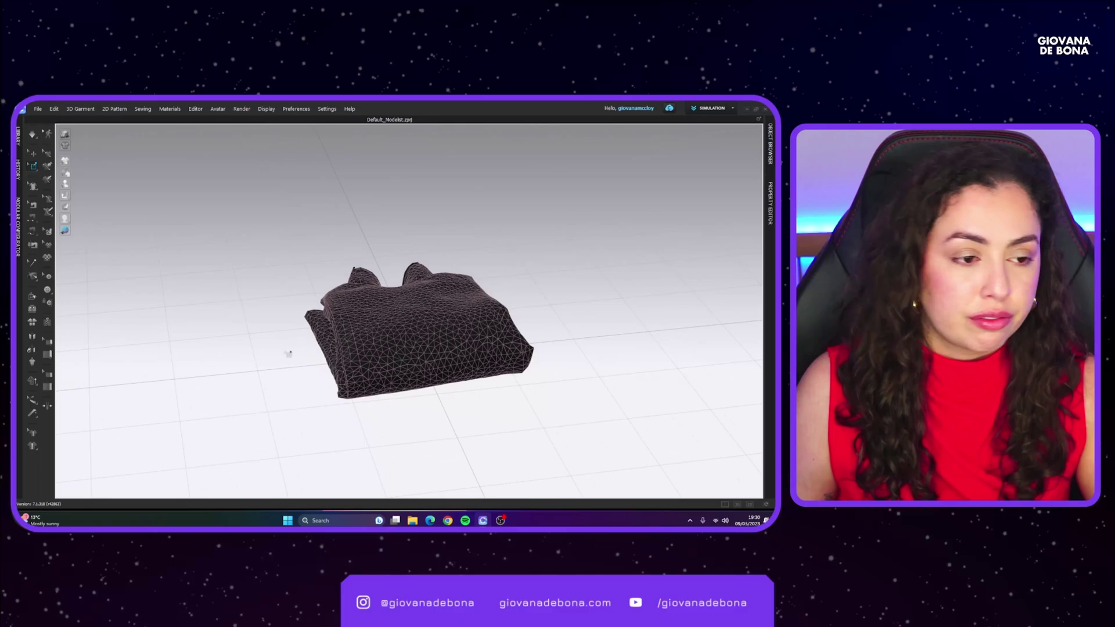
{"action": "left_click", "coordinate": [32, 309]}
{"action": "left_click_drag", "start_coordinate": [752, 141], "coordinate": [458, 229]}
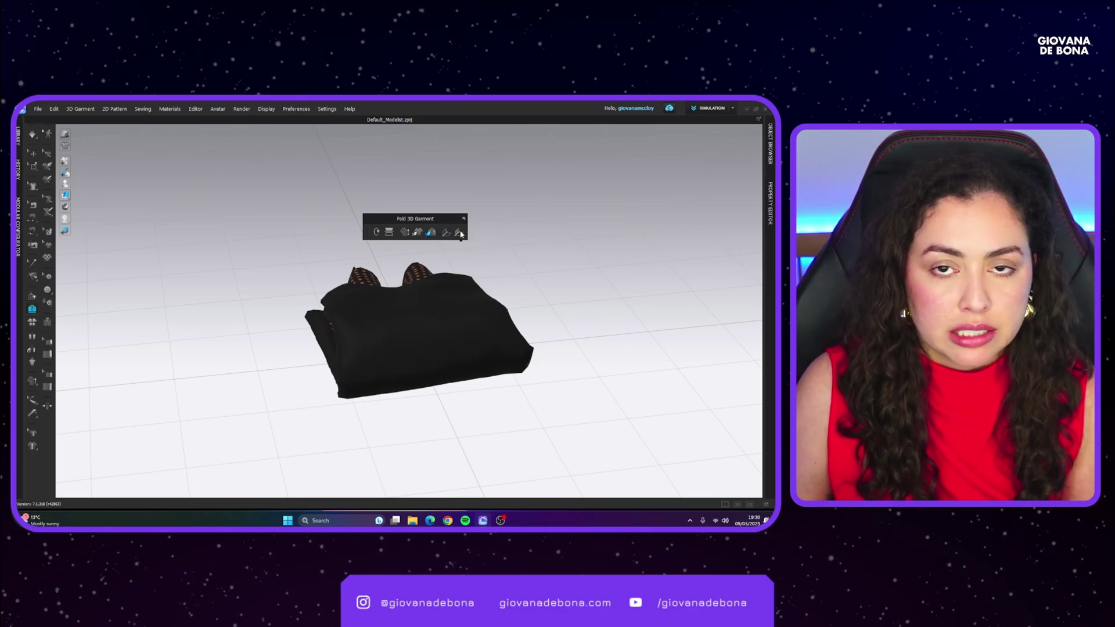
{"action": "left_click_drag", "start_coordinate": [409, 220], "coordinate": [398, 212]}
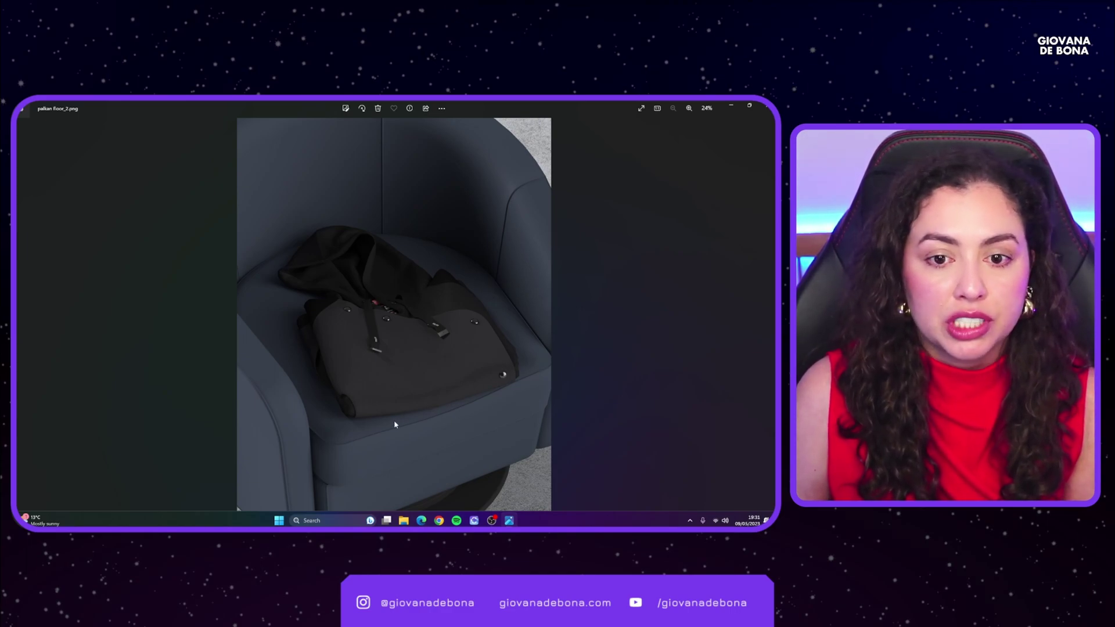
- Compare the two reference renders of the jacket on the armchair, one folded on the seat and one draped over the arm
{"action": "key", "text": "Right"}
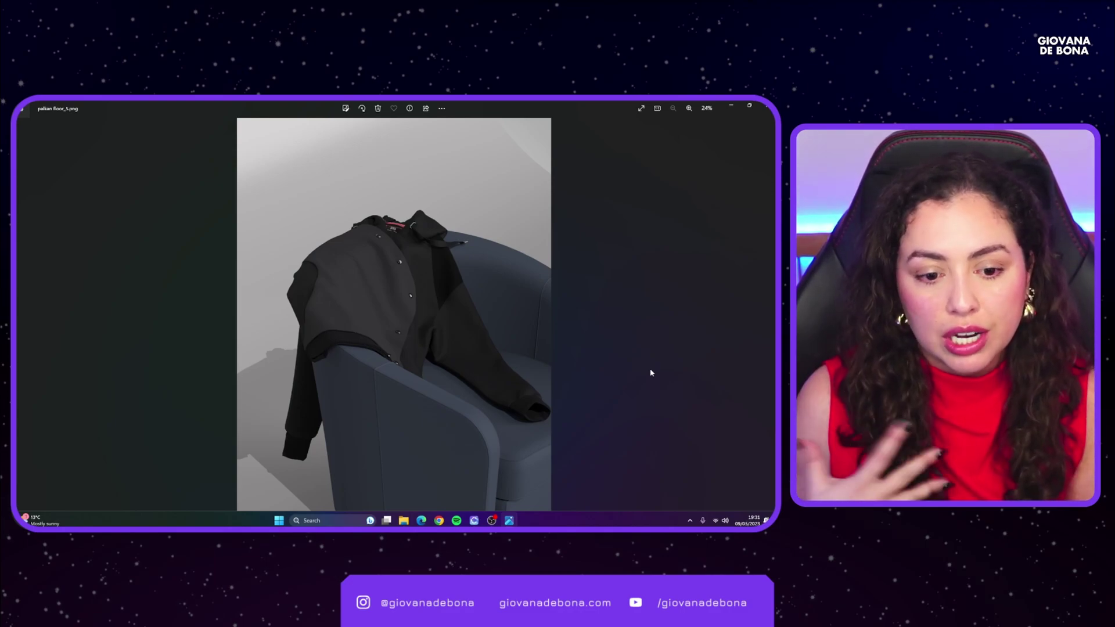
{"action": "key", "text": "Left"}
{"action": "key", "text": "Right"}
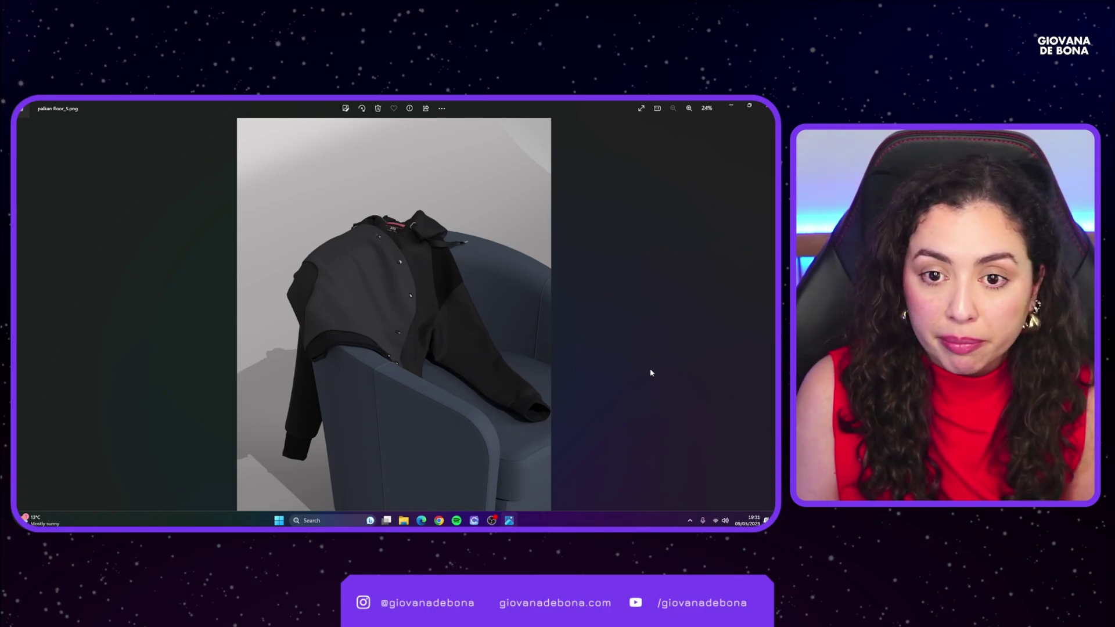
{"action": "key", "text": "Left"}
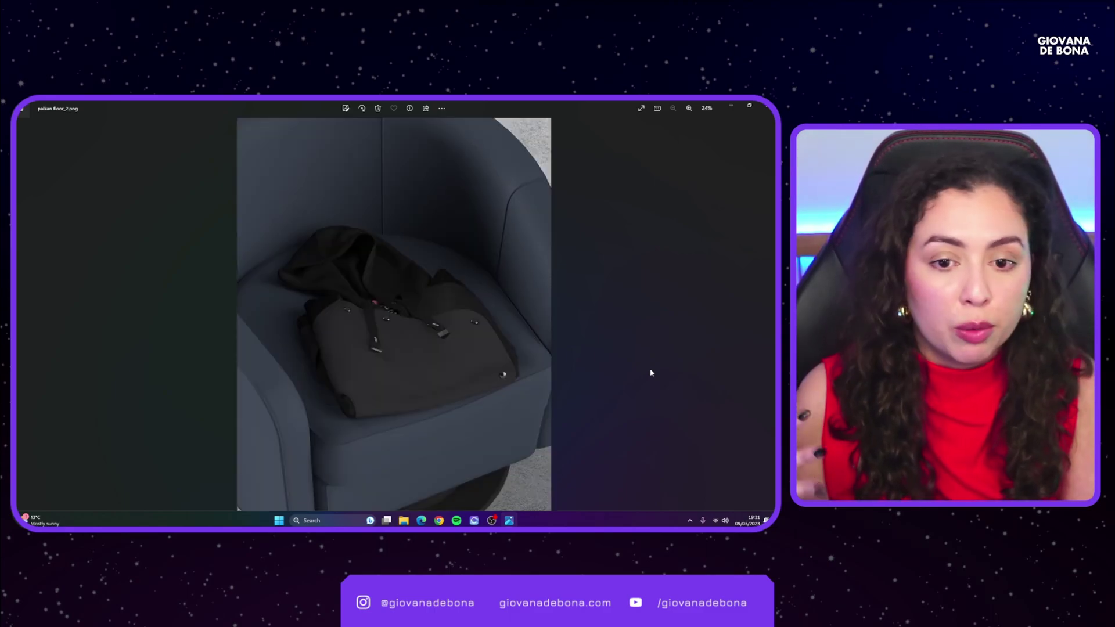